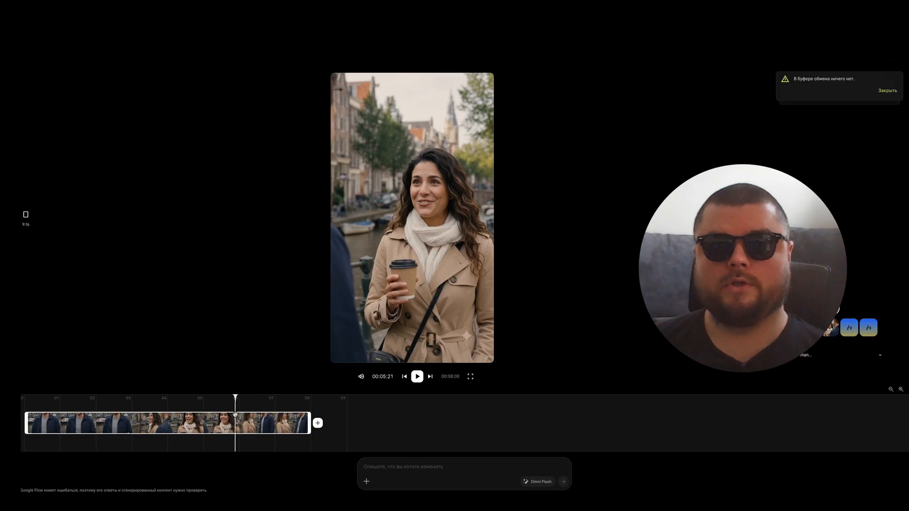
# Step: Create a new project and generate an image of a young woman, around 25, with dark wavy hair, beige trench coat and white scarf
pyautogui.click(31, 51)
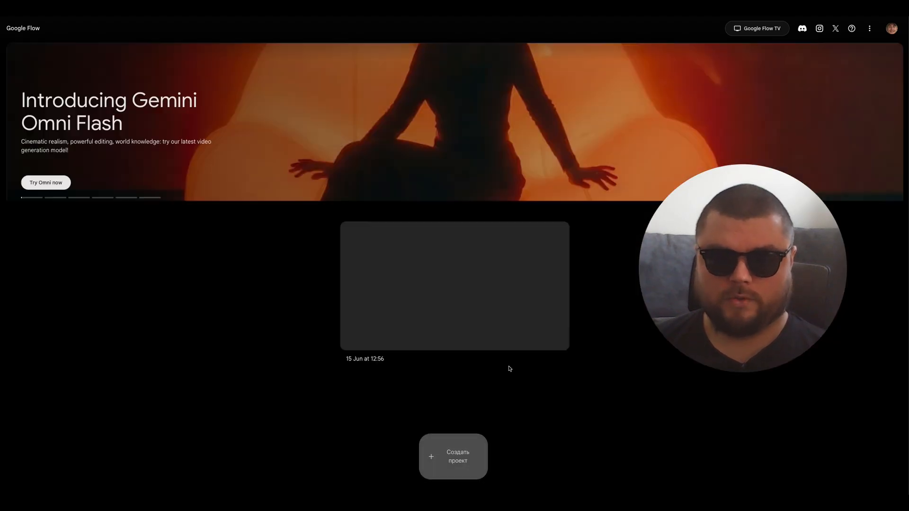
pyautogui.click(536, 304)
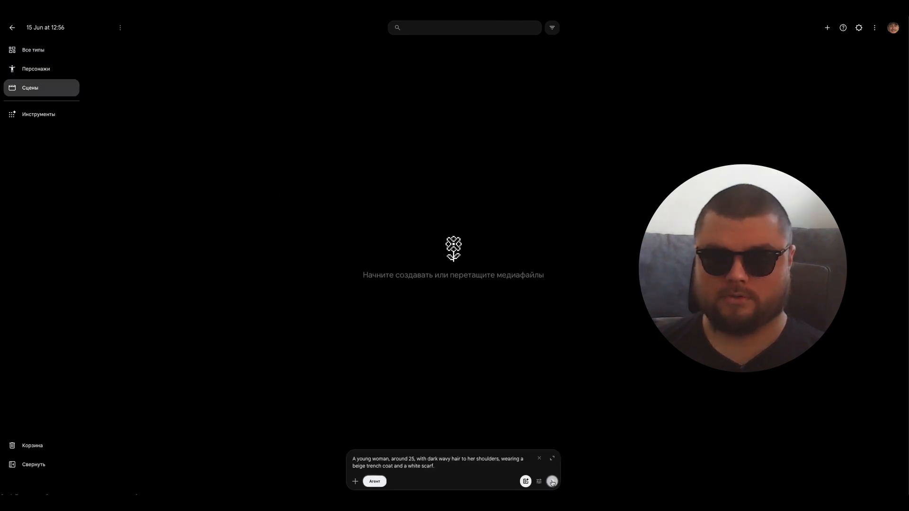
pyautogui.click(552, 482)
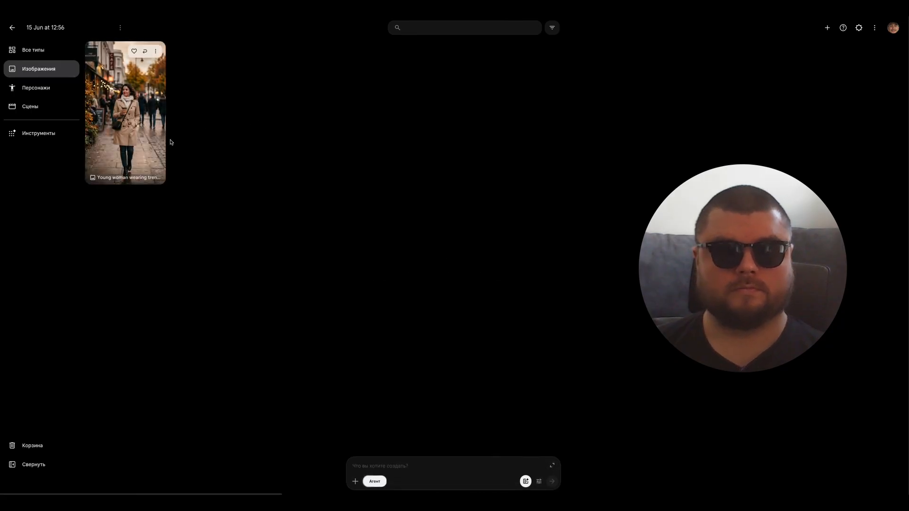
# Step: Attach the young woman's street image to the prompt, request a white background for a character reference, and view the generated sheet
pyautogui.click(135, 109)
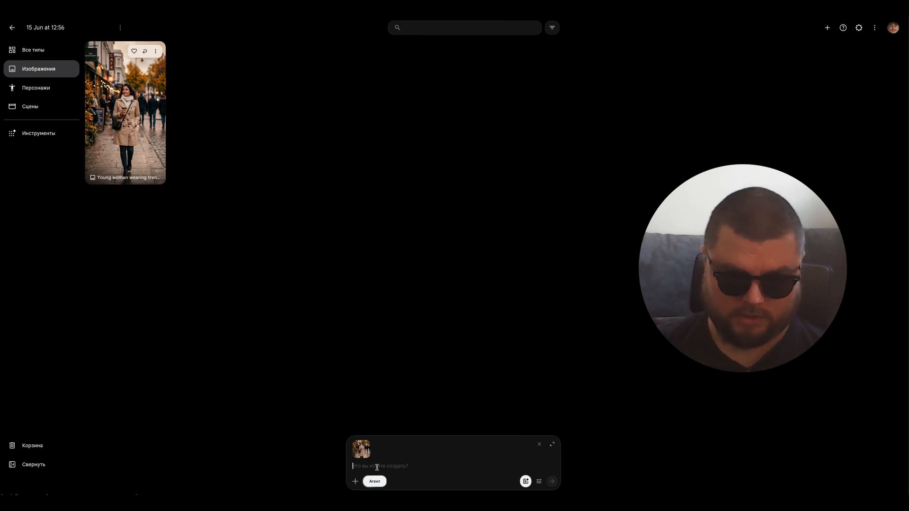
pyautogui.write('remove')
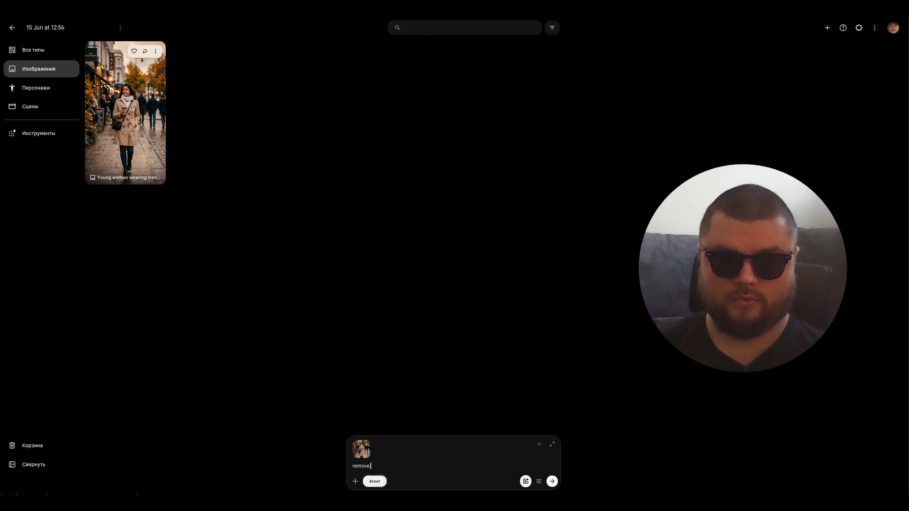
pyautogui.write(' backdround, set white, for character')
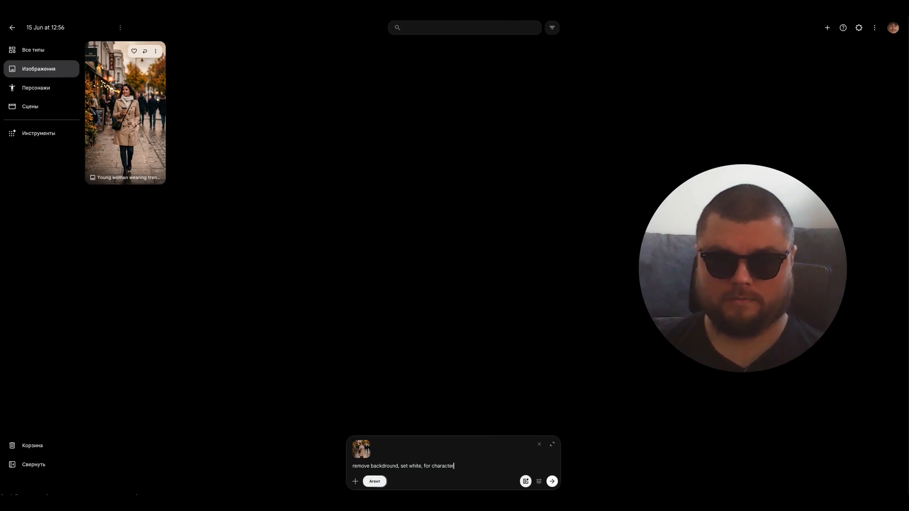
pyautogui.hotkey('ctrl', 'a')
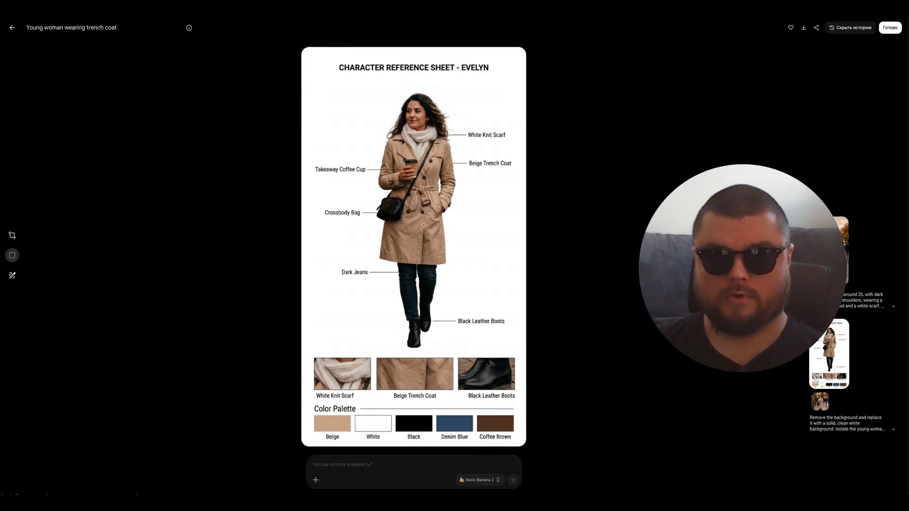
pyautogui.press('Escape')
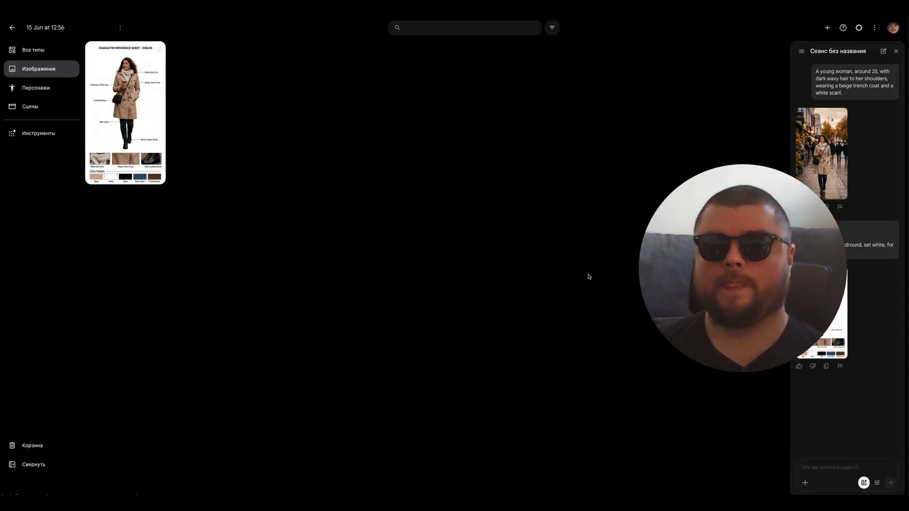
pyautogui.click(842, 300)
pyautogui.press('Escape')
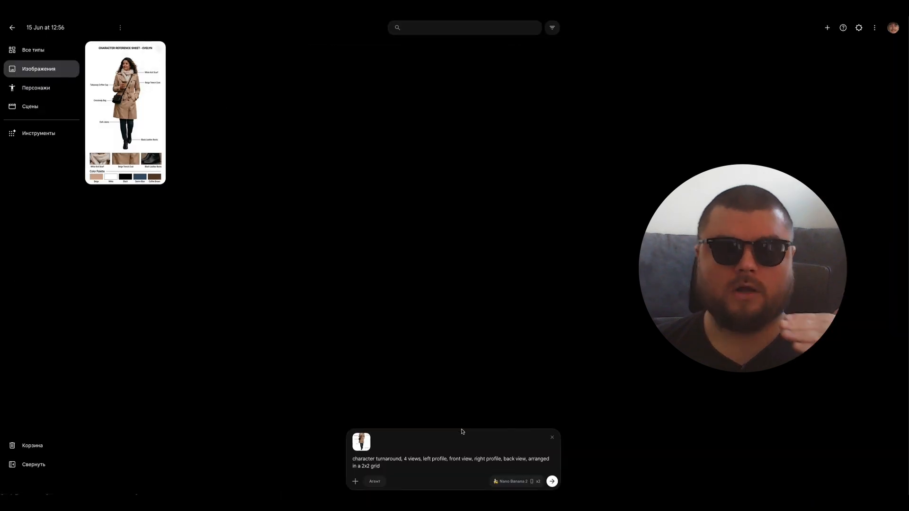
# Step: Generate a 2x2 character turnaround of the woman with left profile, front, right profile and back views, and view the result
pyautogui.click(552, 482)
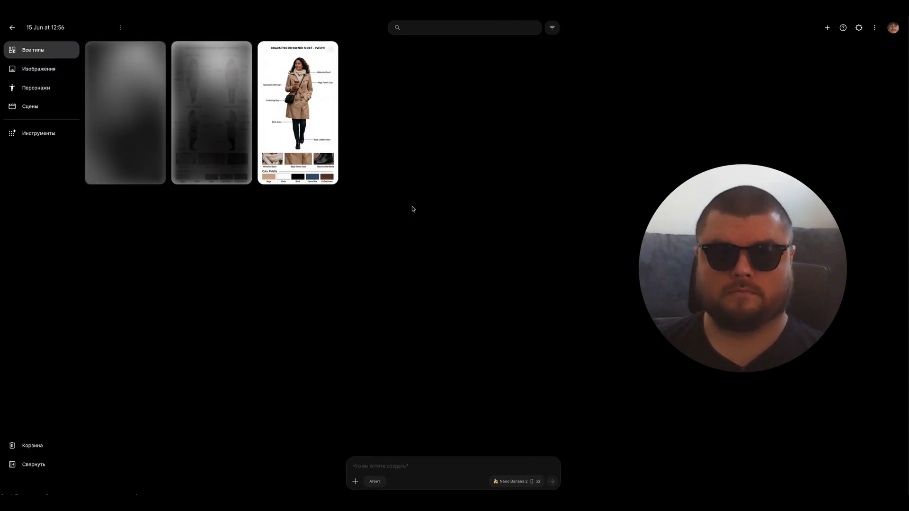
pyautogui.click(158, 129)
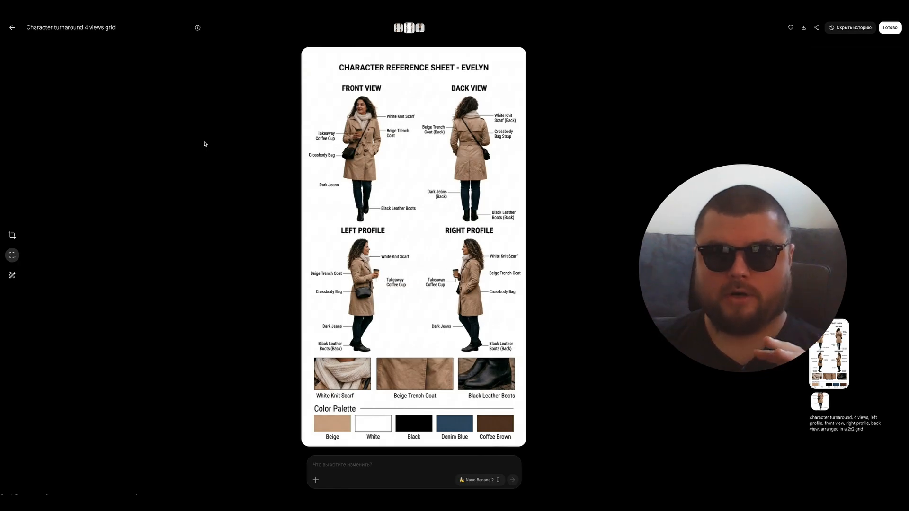
pyautogui.press('Escape')
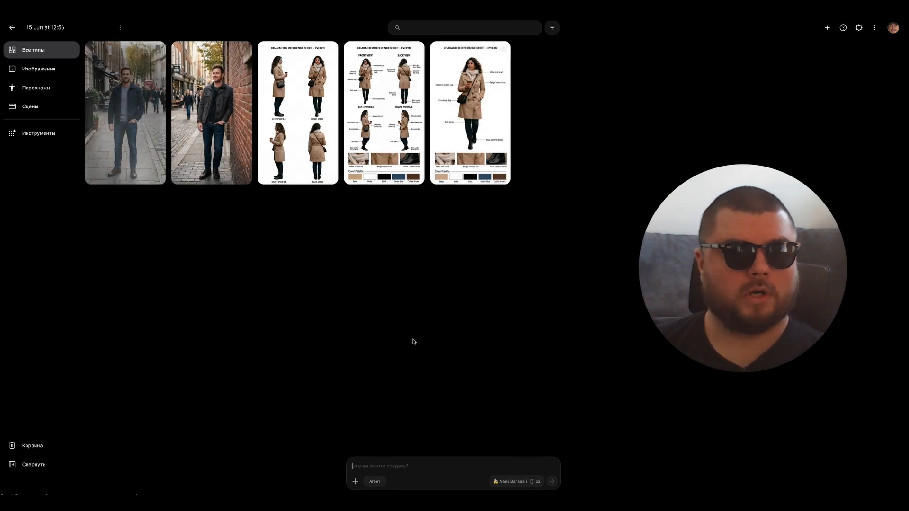
# Step: Compare the two generated street images of the man in a dark jacket and jeans
pyautogui.click(218, 117)
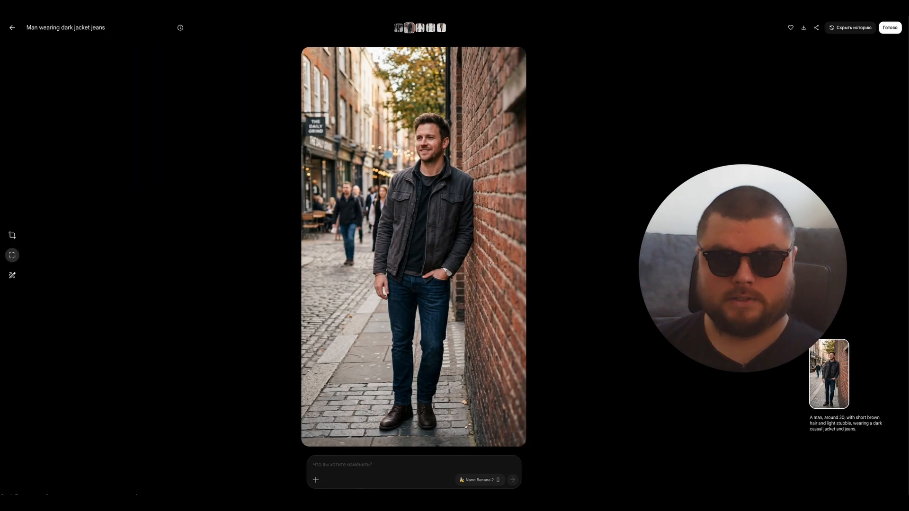
pyautogui.press('Left')
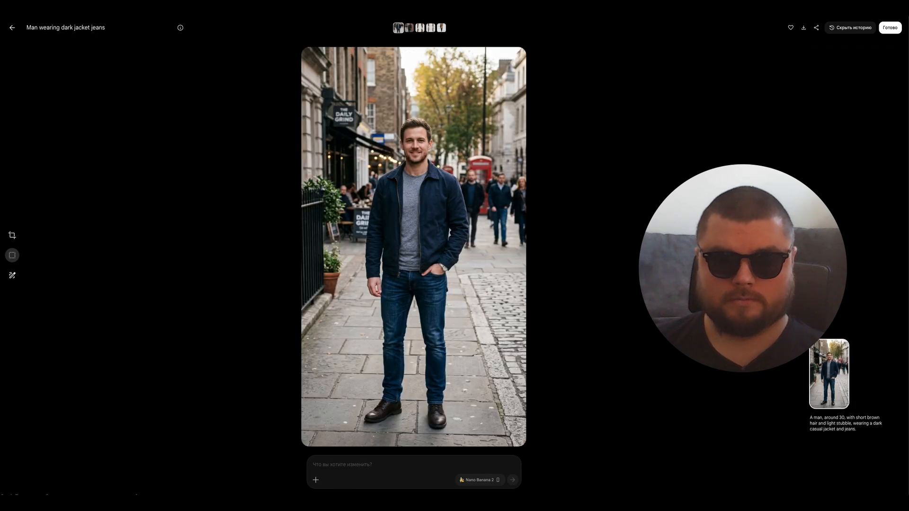
pyautogui.press('Right')
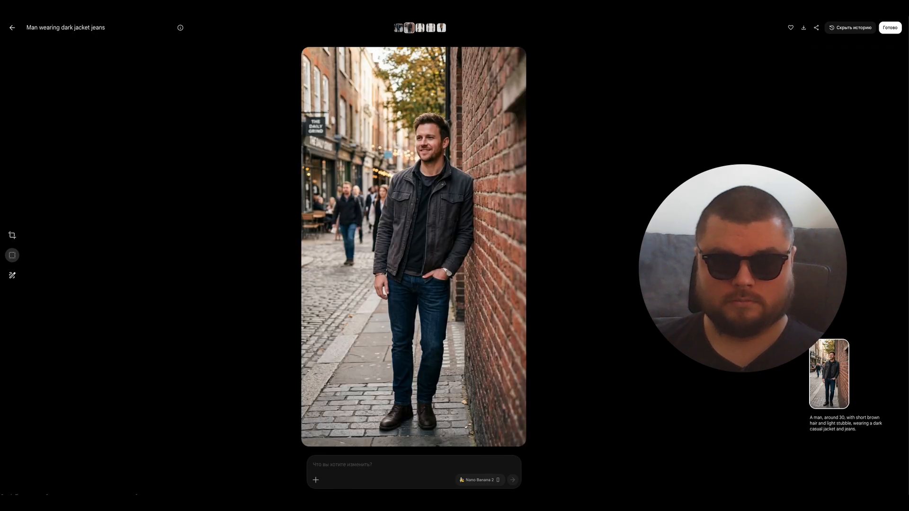
pyautogui.press('Left')
pyautogui.press('Escape')
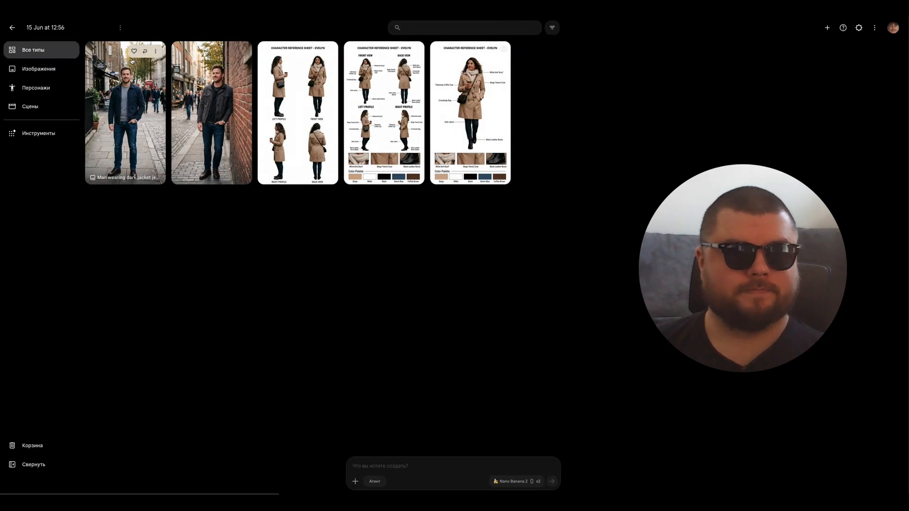
# Step: Attach the image of the man in the navy jacket to the prompt and copy the background-removal prompt from the woman's single-view reference sheet
pyautogui.click(155, 51)
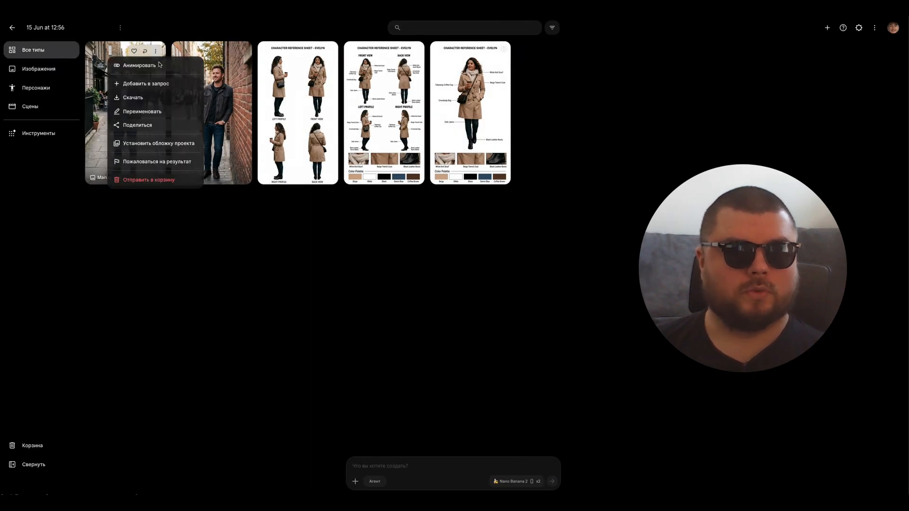
pyautogui.click(148, 83)
pyautogui.click(473, 95)
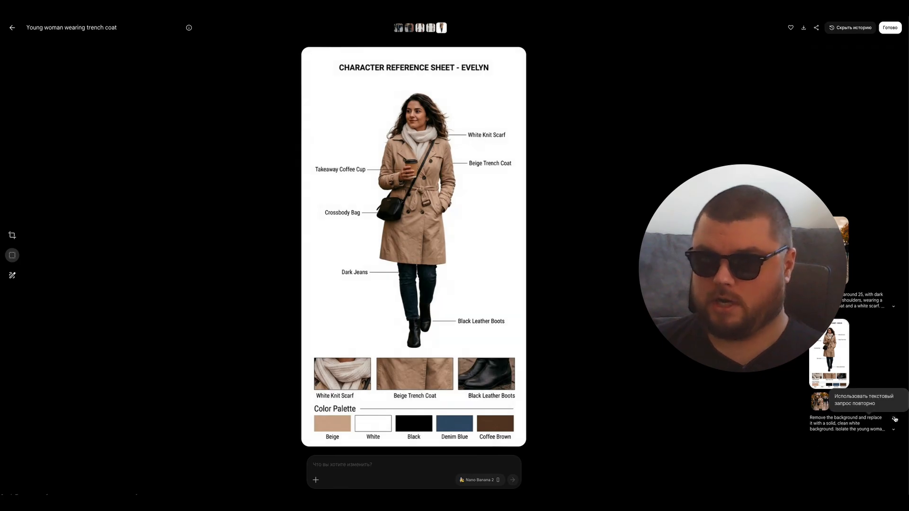
pyautogui.click(895, 420)
pyautogui.tripleClick(412, 462)
pyautogui.hotkey('ctrl', 'c')
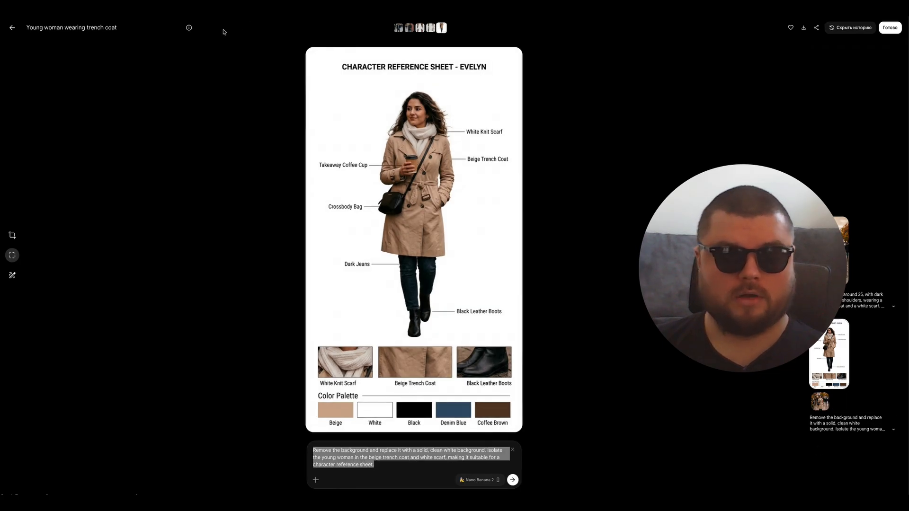
pyautogui.click(6, 32)
pyautogui.click(12, 28)
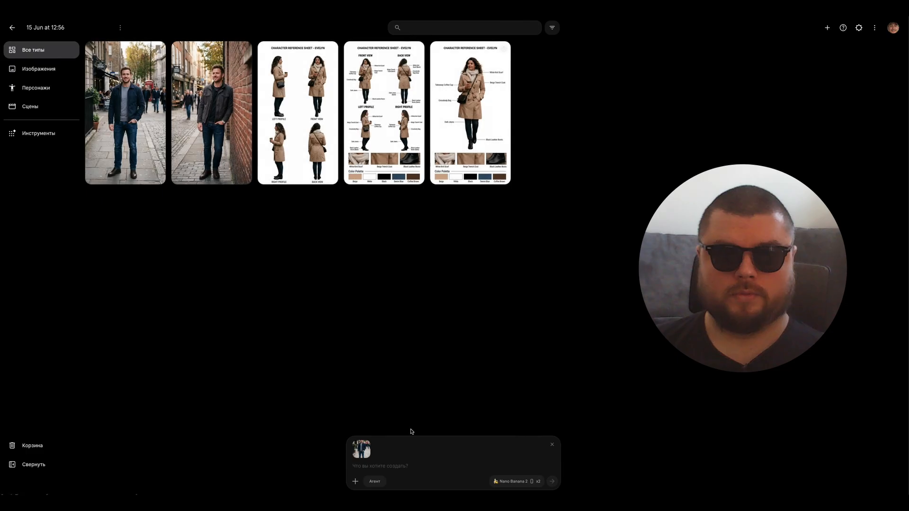
# Step: Generate white-background versions of the attached man's image with the prompt "remove background, set white" and view the first one
pyautogui.hotkey('ctrl', 'v')
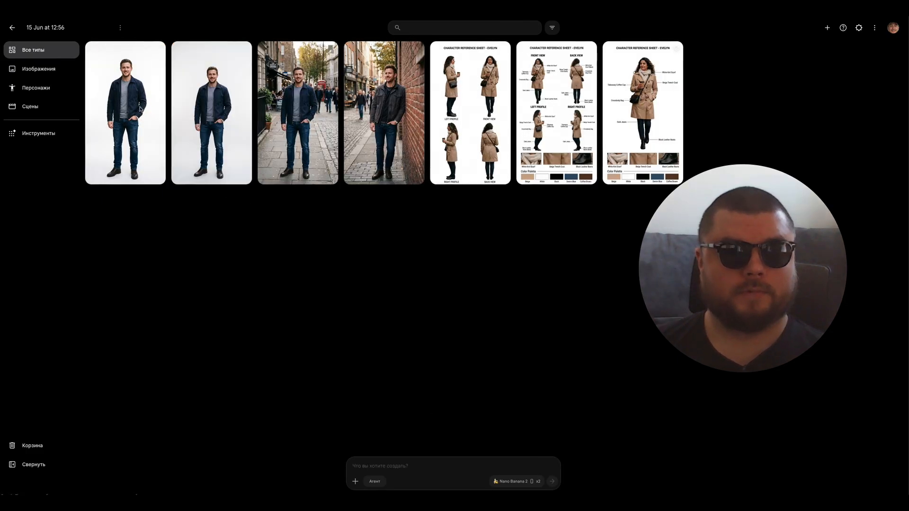
pyautogui.click(137, 106)
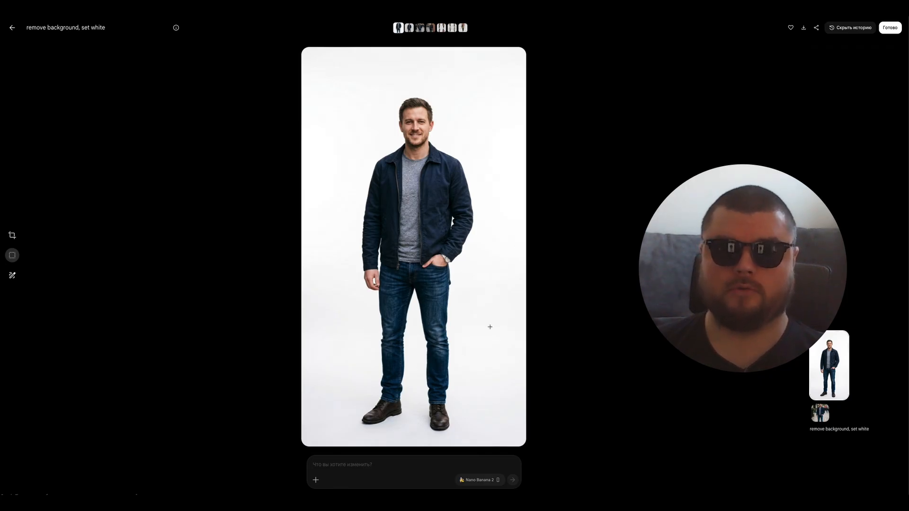
pyautogui.press('Escape')
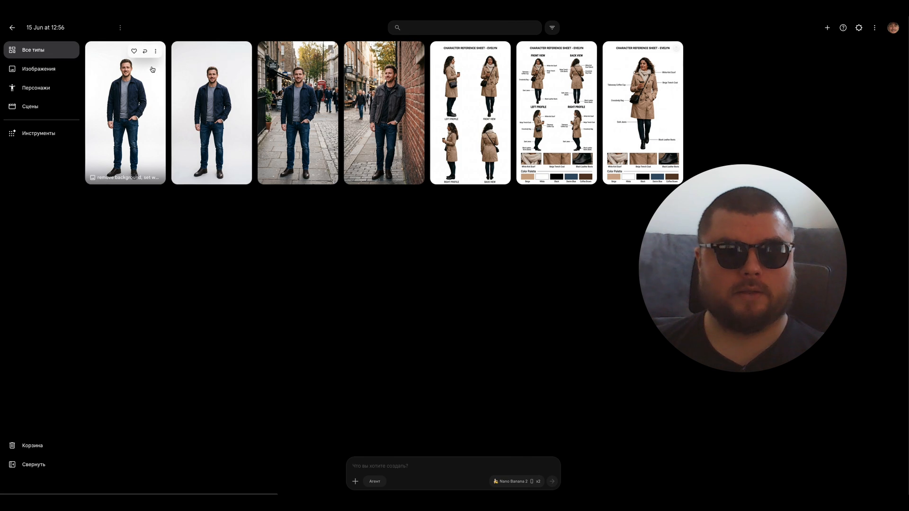
# Step: Generate a 2x2 turnaround from the first white-background man image, with left profile, front, right profile and back views, removing the stray word "screenplay"
pyautogui.click(156, 52)
pyautogui.click(150, 84)
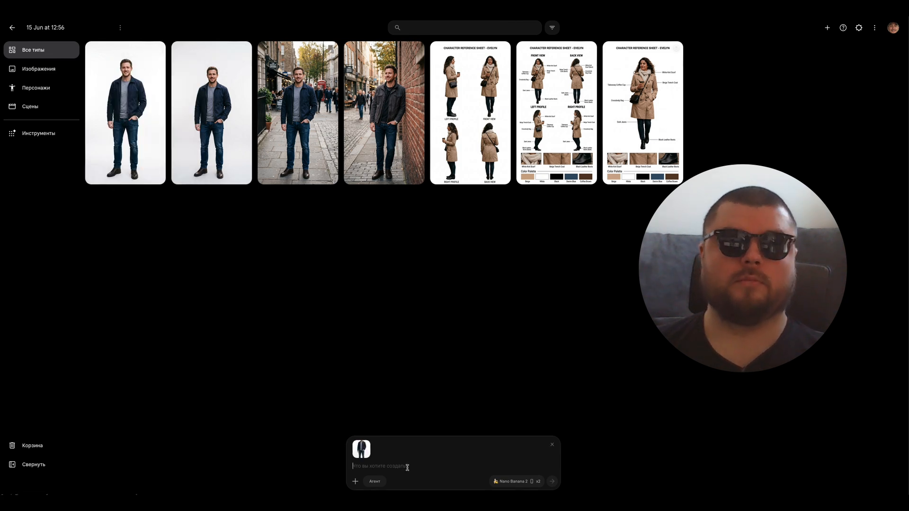
pyautogui.write('screenplay  character turnaround, 4 views, left profile, front view, right profile, back view, arranged in a 2x2 grid')
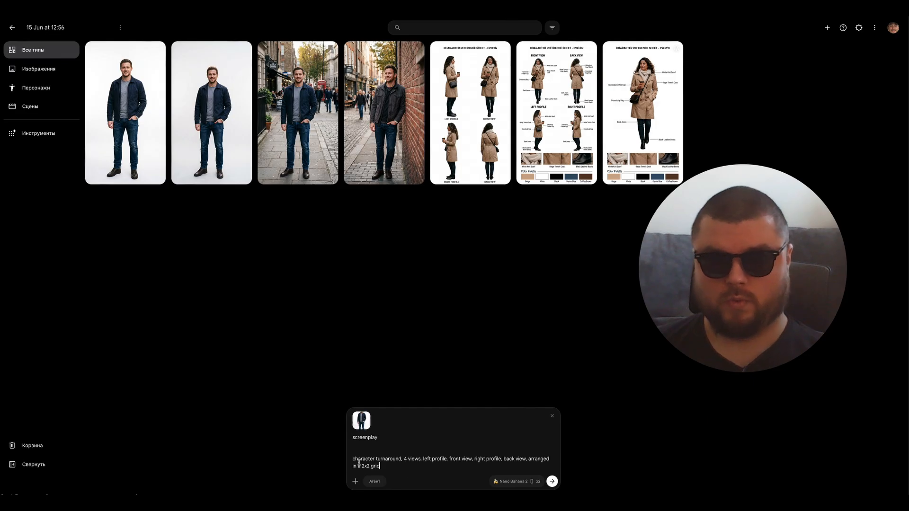
pyautogui.click(372, 455)
pyautogui.press('BackSpace')
pyautogui.press('BackSpace')
pyautogui.press('BackSpace')
pyautogui.hotkey('ctrl', 'BackSpace')
pyautogui.press('Return')
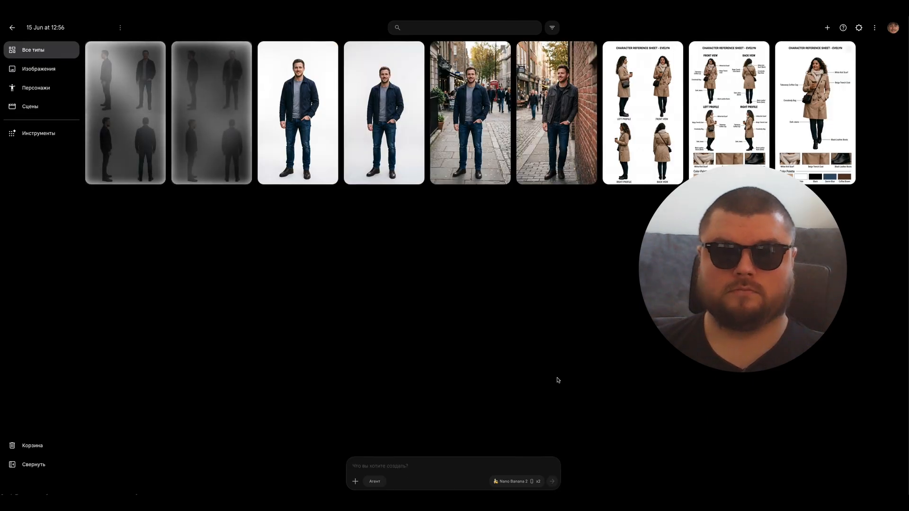
# Step: Compare the two generated four-view turnaround grids of the man
pyautogui.click(224, 124)
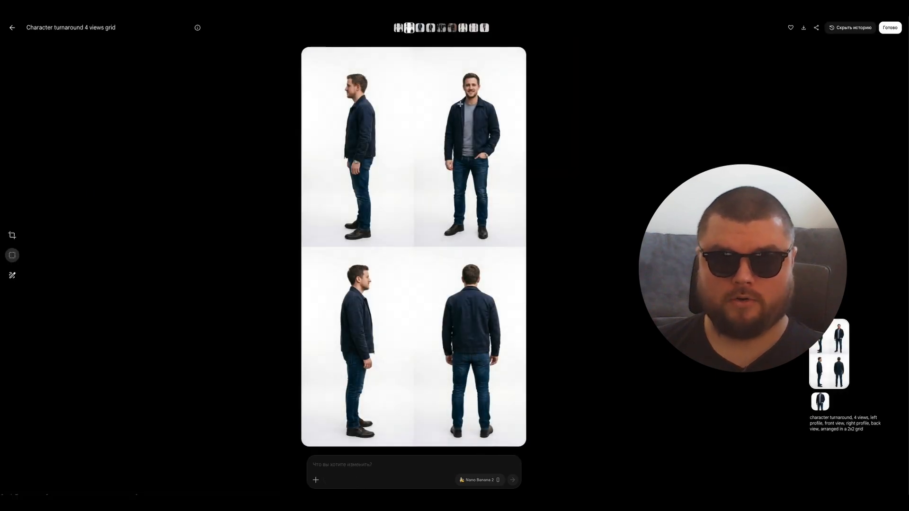
pyautogui.press('Escape')
pyautogui.click(130, 119)
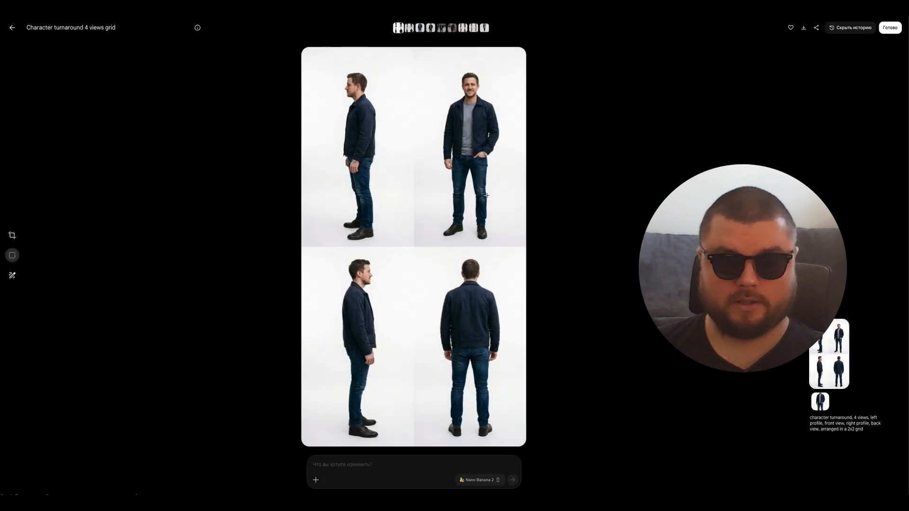
pyautogui.press('Escape')
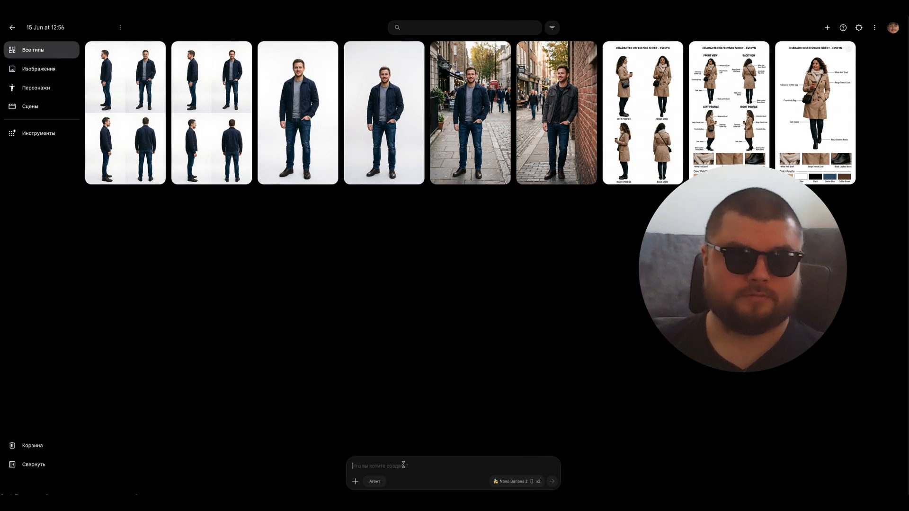
# Step: Switch to the assignment PDF and examine steps 3 and 4 on pages 6 and 7, including their example prompts
pyautogui.moveTo(1, 17)
pyautogui.click(263, 229)
pyautogui.click(37, 433)
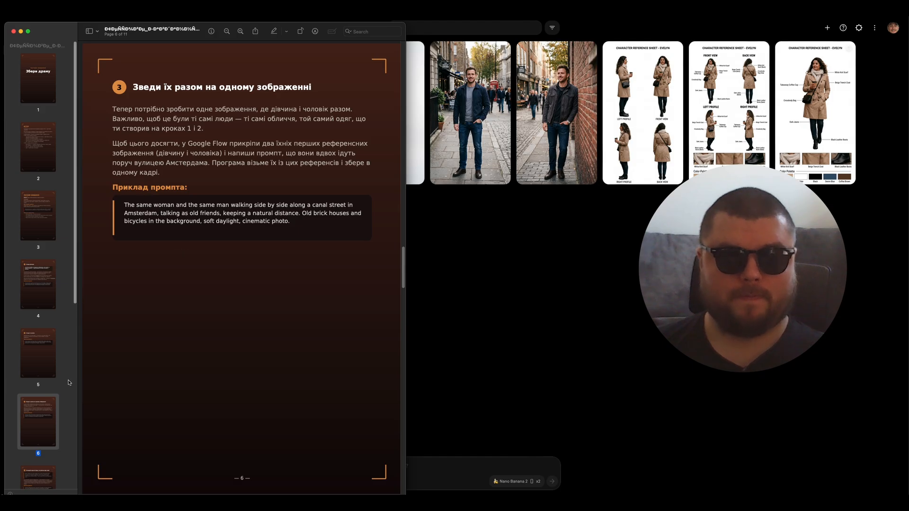
pyautogui.press('Down')
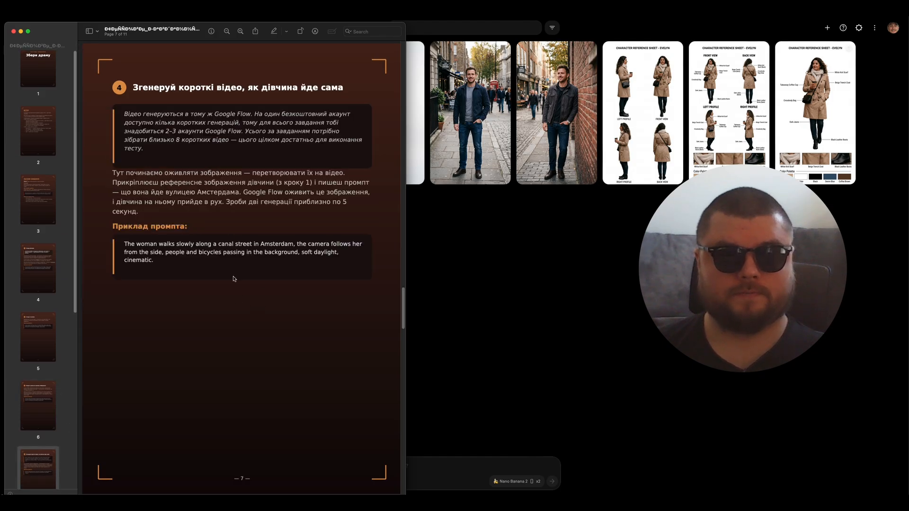
pyautogui.scroll(-1, 230, 266)
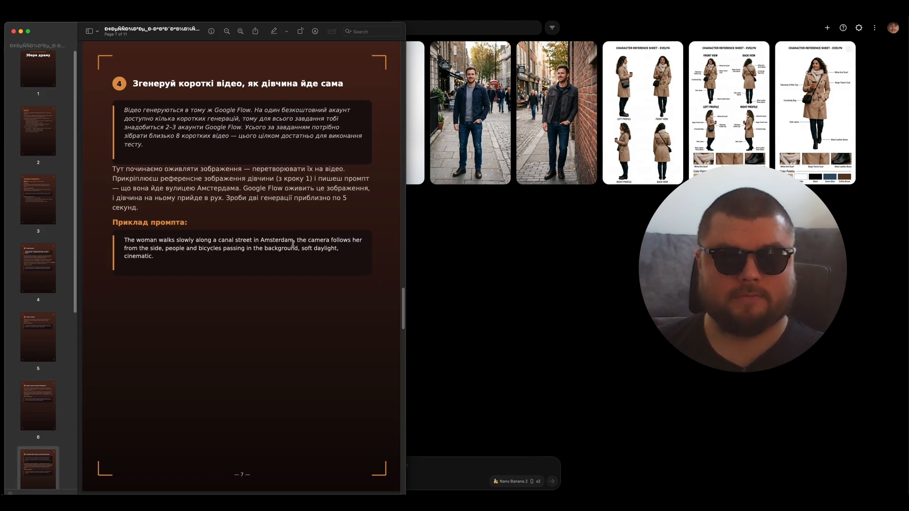
pyautogui.moveTo(294, 240); pyautogui.dragTo(222, 242)
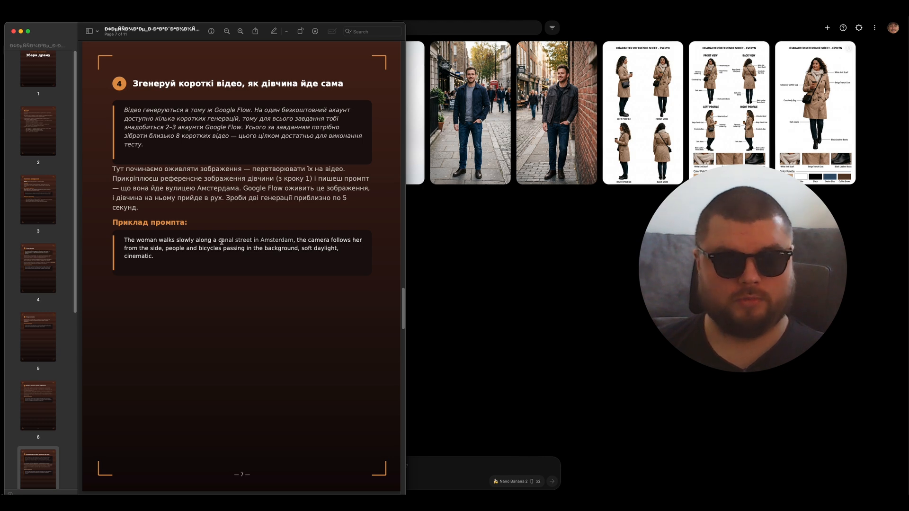
pyautogui.moveTo(221, 242); pyautogui.dragTo(215, 241)
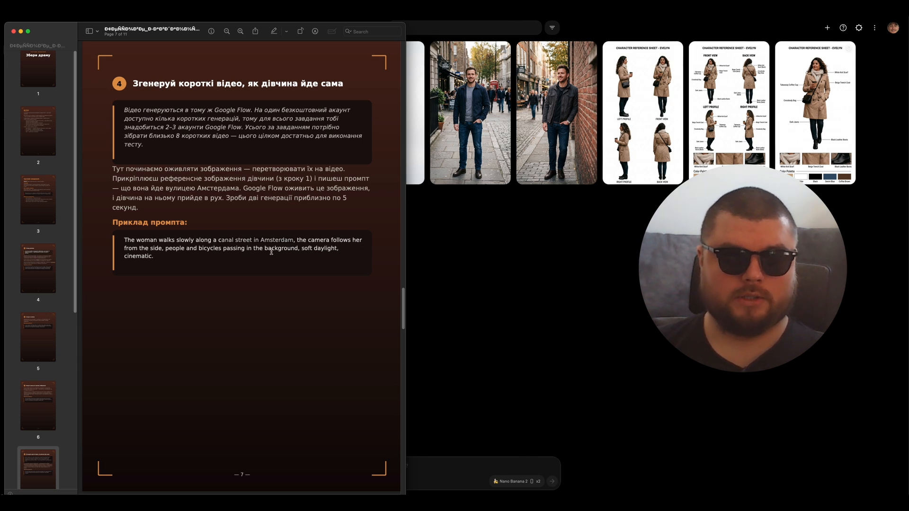
pyautogui.click(288, 247)
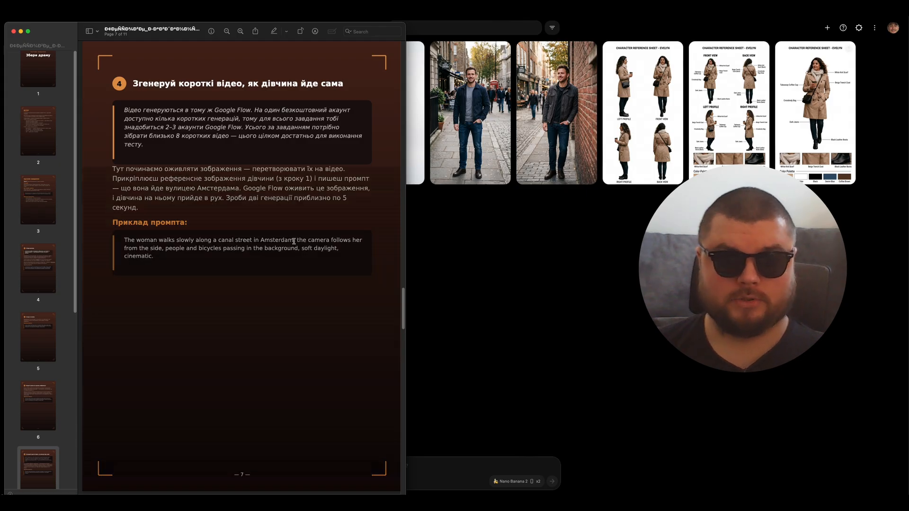
# Step: Back in Google Flow, generate images with the prompt "canal street in Amsterdam" and browse the results
pyautogui.click(525, 303)
pyautogui.click(374, 467)
pyautogui.press('super+v')
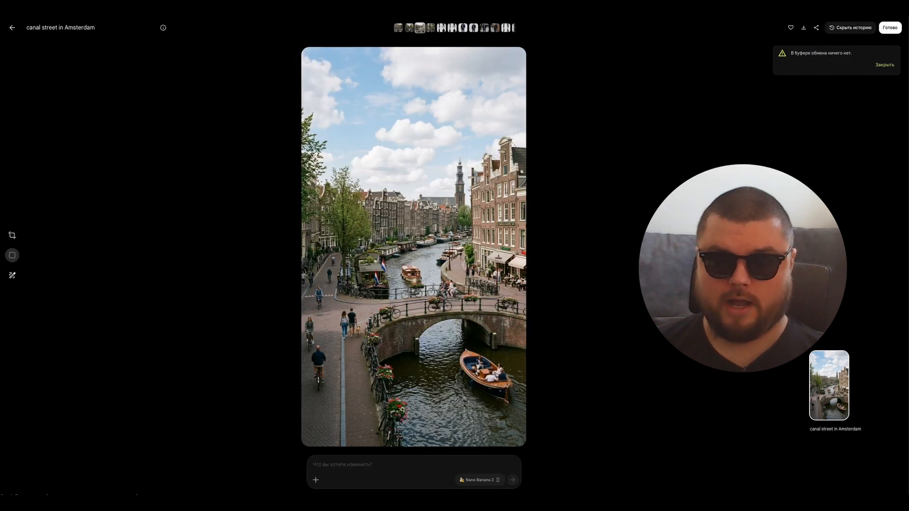
pyautogui.press('Right')
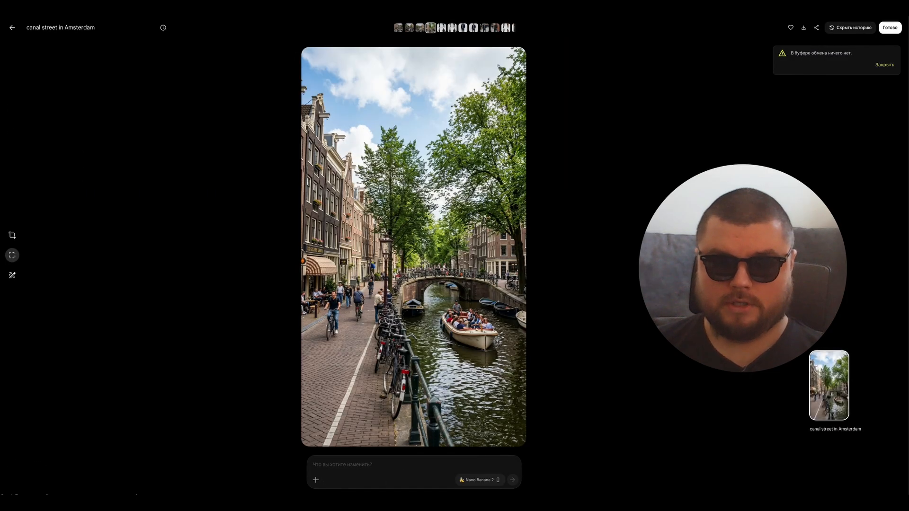
pyautogui.press('Left')
pyautogui.press('Left')
pyautogui.press('Escape')
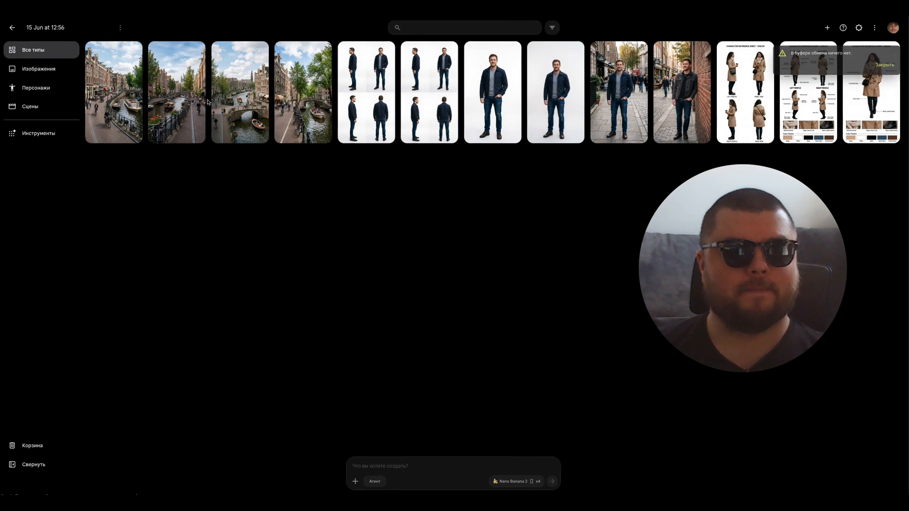
# Step: Attach the first canal street image and the woman's four-view reference sheet to the prompt, and set the output count to x2
pyautogui.click(133, 52)
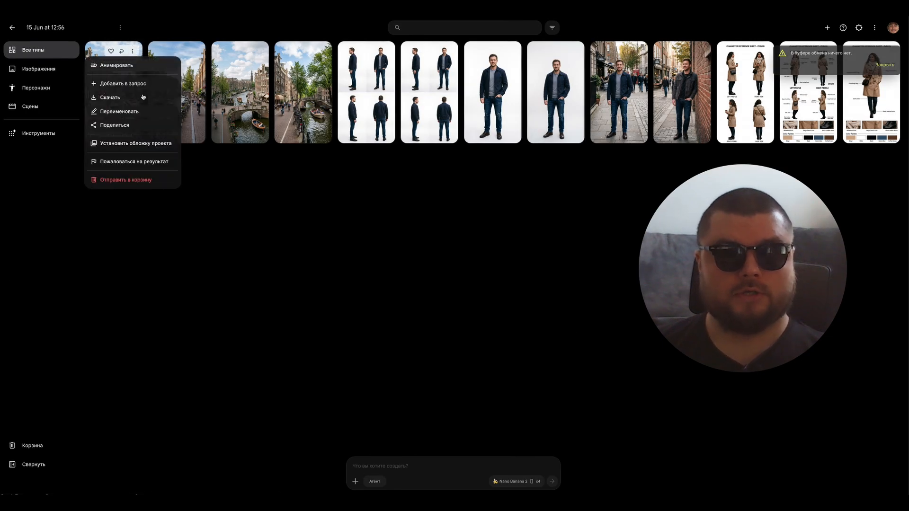
pyautogui.click(135, 85)
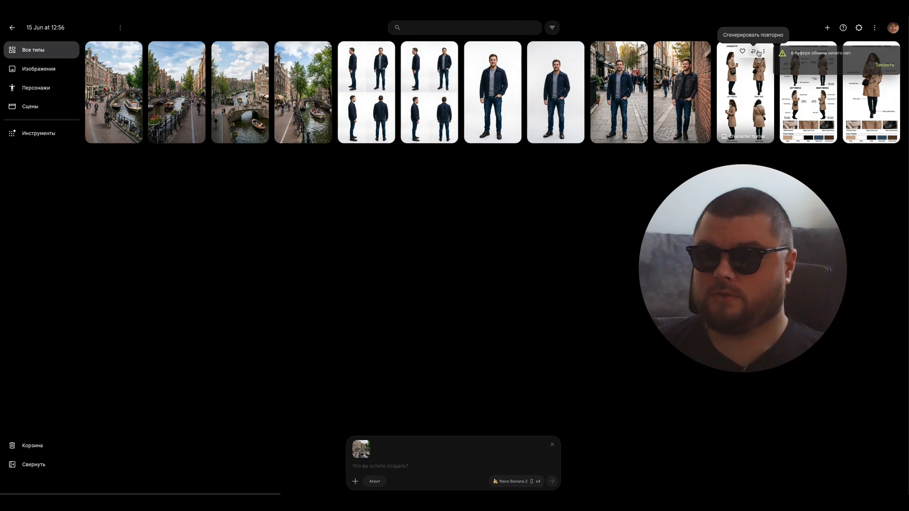
pyautogui.click(765, 52)
pyautogui.click(767, 84)
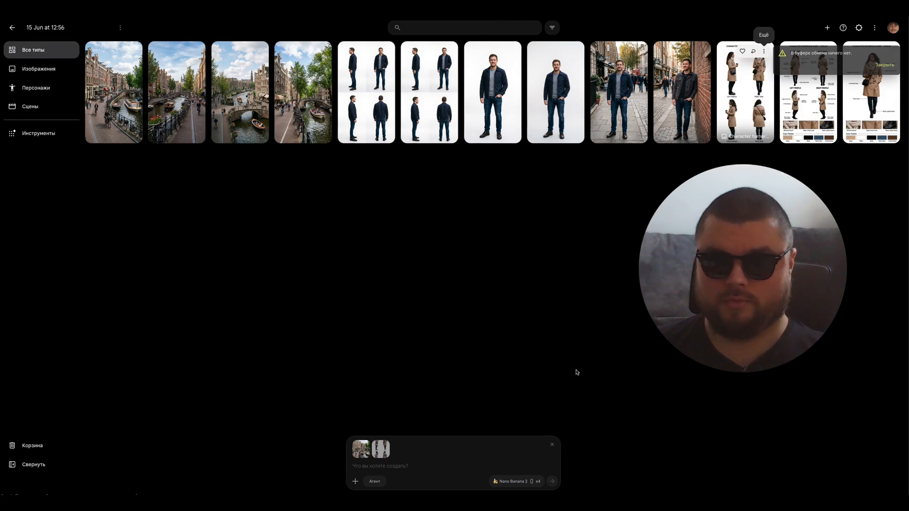
pyautogui.click(533, 482)
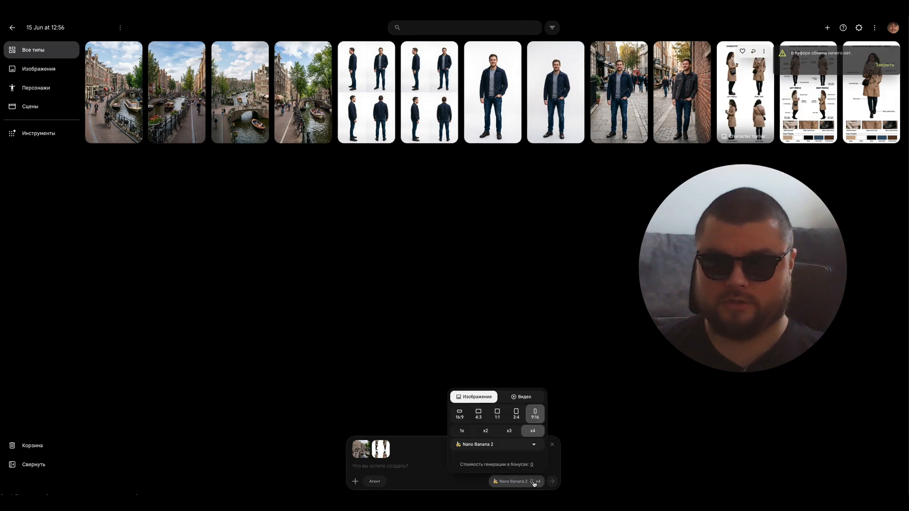
pyautogui.click(485, 430)
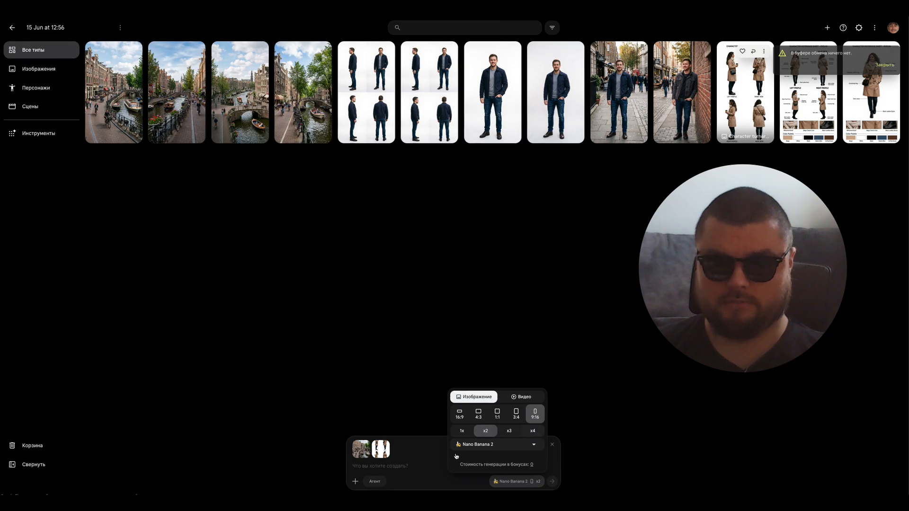
# Step: Generate images with PDF page 4's text "She is walking along a canal street in Amsterdam, old brick houses and bicycles in the background"
pyautogui.click(410, 465)
pyautogui.hotkey('ctrl', 'Up')
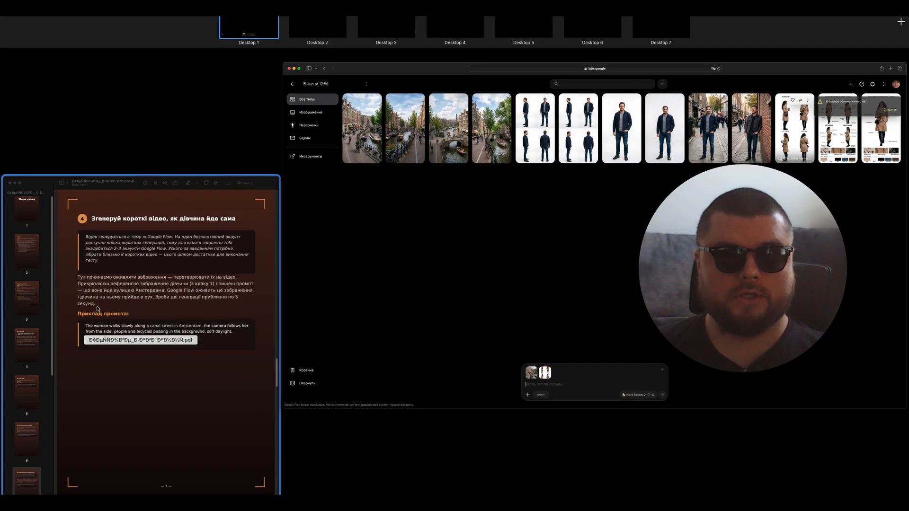
pyautogui.click(96, 307)
pyautogui.click(41, 206)
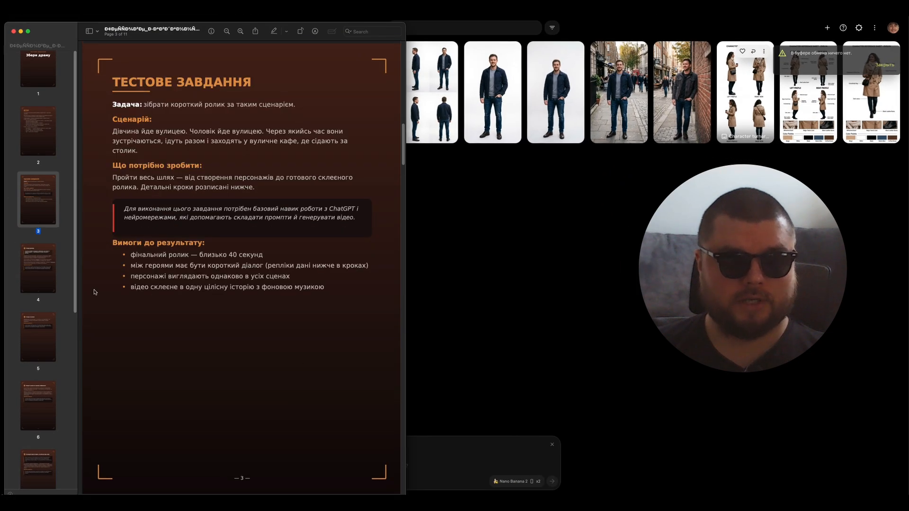
pyautogui.click(55, 276)
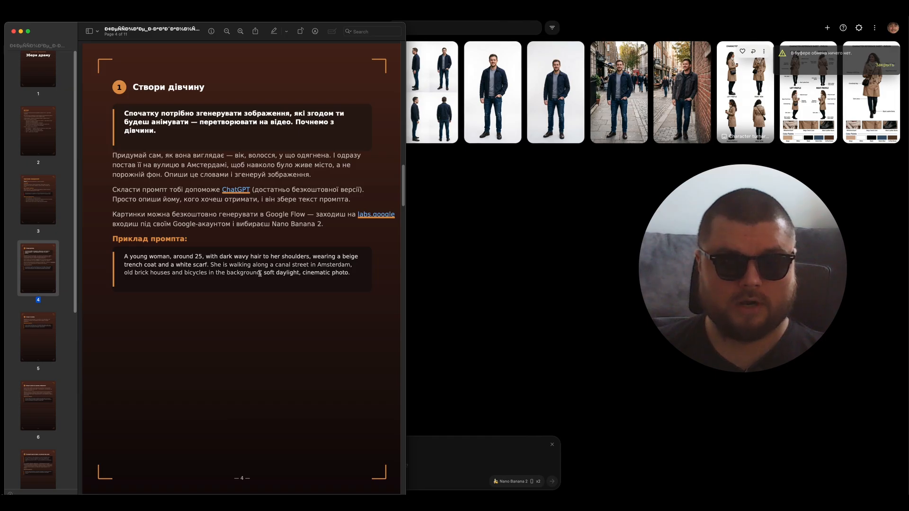
pyautogui.click(424, 464)
pyautogui.write('She is walking along a canal street in Amsterdam, old brick houses and bicycles in the background')
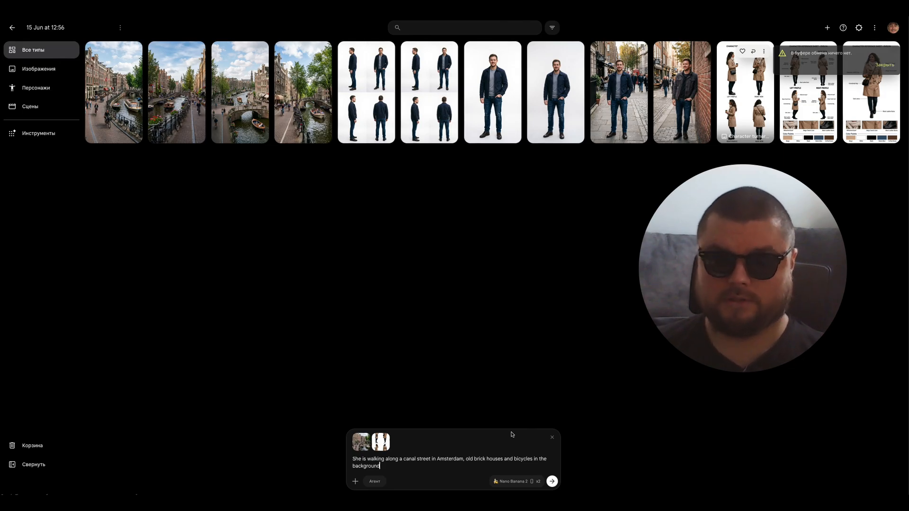
pyautogui.press('Return')
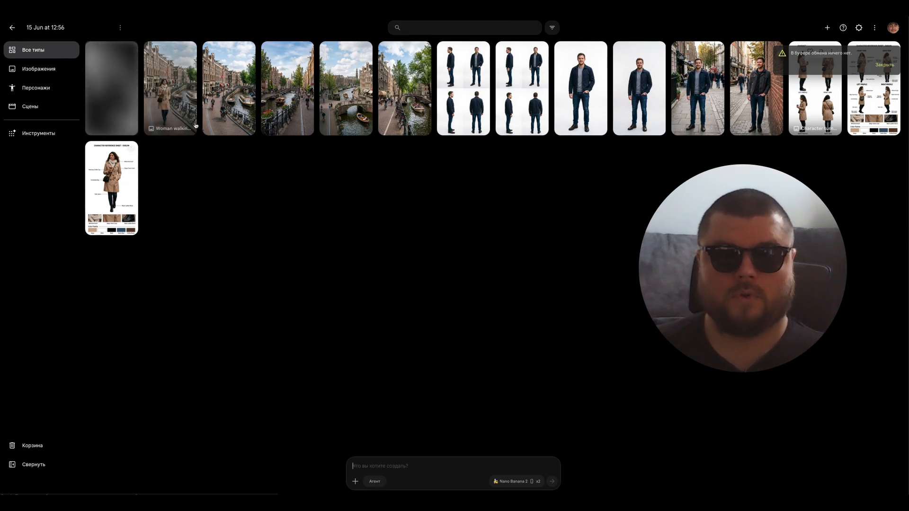
# Step: Compare the two generated images of the woman walking along the canal street
pyautogui.click(178, 101)
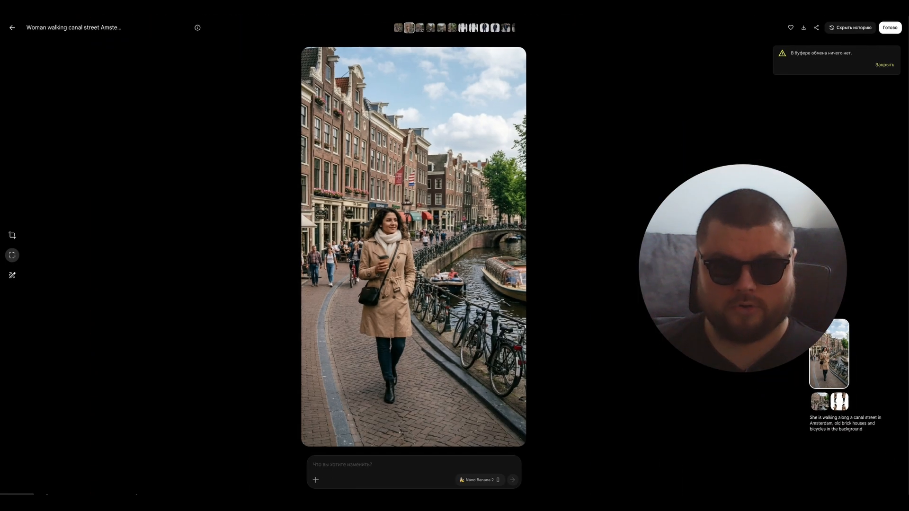
pyautogui.press('Escape')
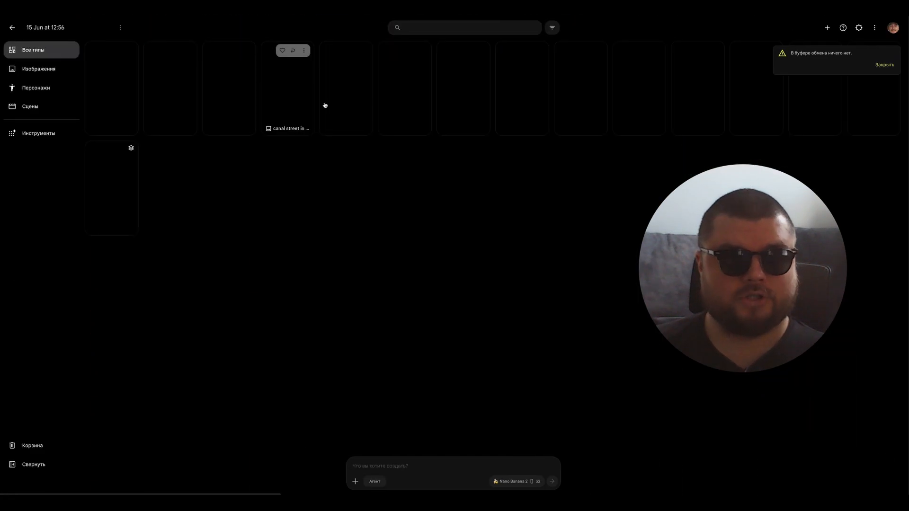
pyautogui.click(93, 100)
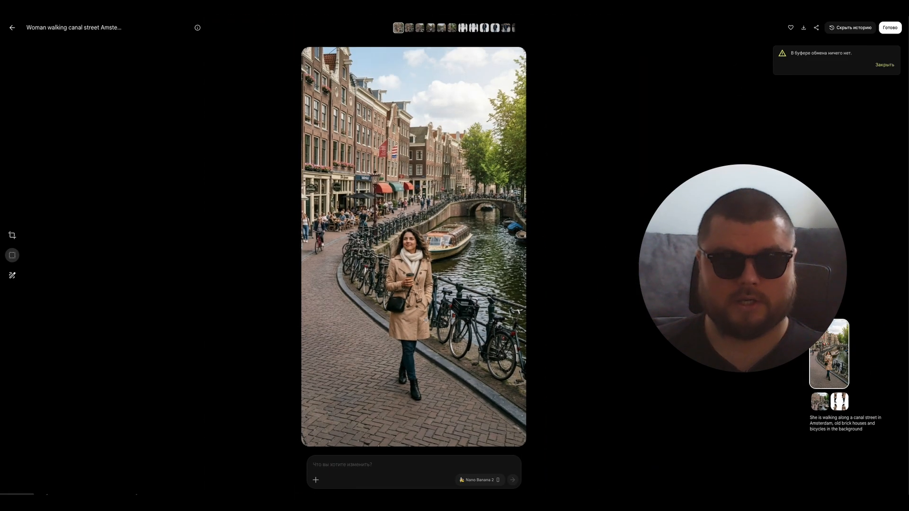
pyautogui.press('Escape')
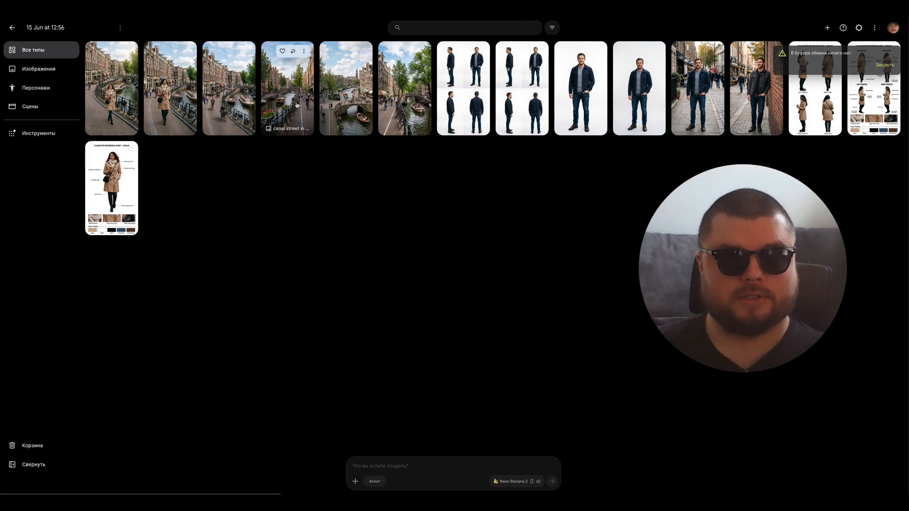
# Step: Attach the second canal street image and the man's first four-view turnaround to a new prompt
pyautogui.click(304, 51)
pyautogui.click(293, 83)
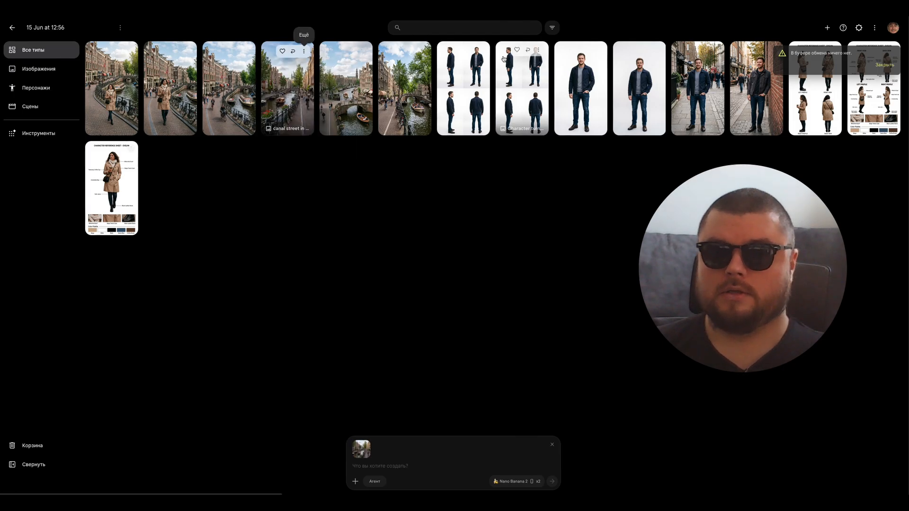
pyautogui.click(479, 52)
pyautogui.click(469, 78)
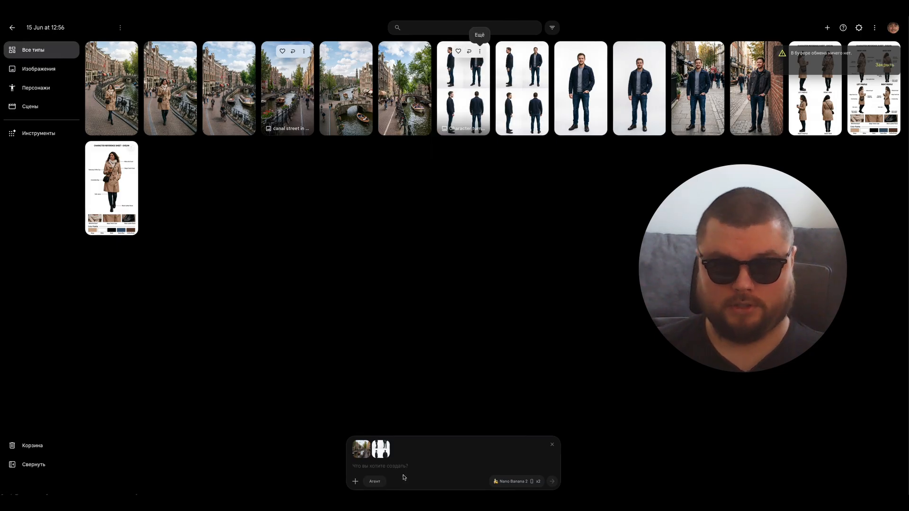
# Step: Generate the man's canal scene with the same walking prompt, replacing "She" with "man", and view both results
pyautogui.write('She is walking along a canal street in Amsterdam, old brick houses and bicycles in the background')
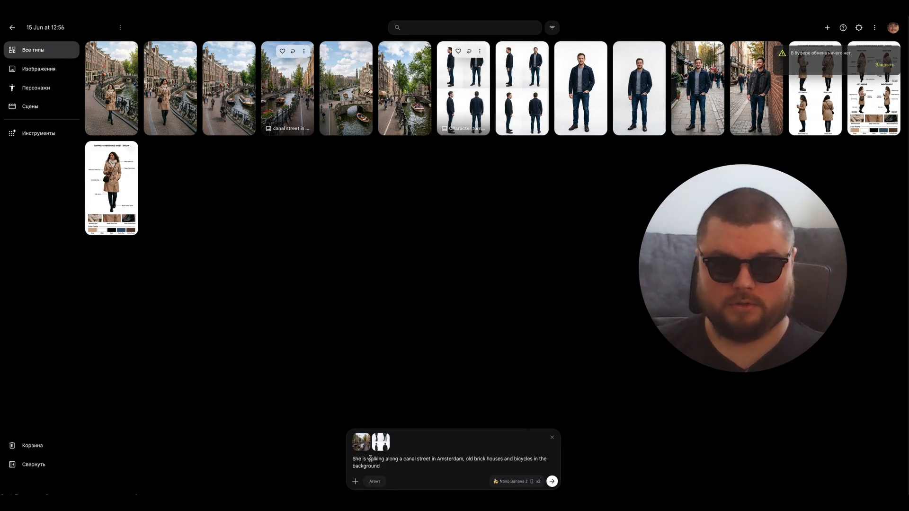
pyautogui.doubleClick(354, 459)
pyautogui.write('man')
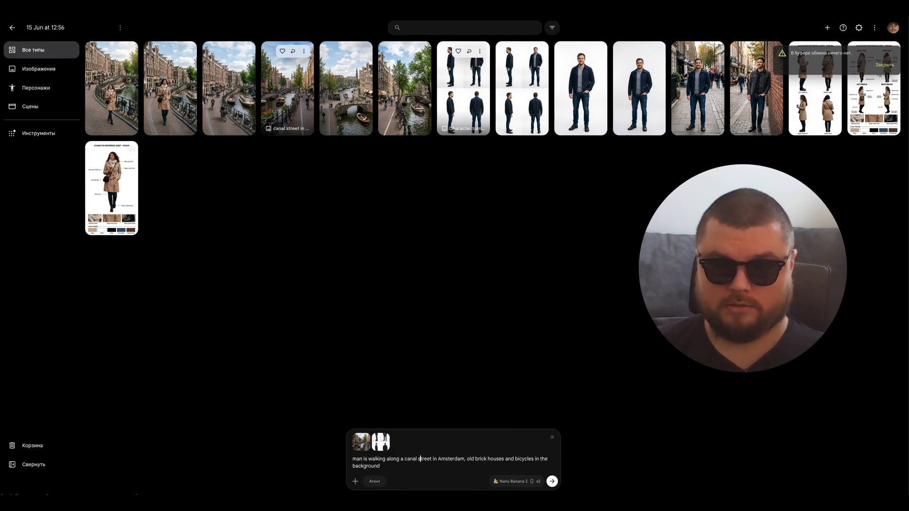
pyautogui.press('Return')
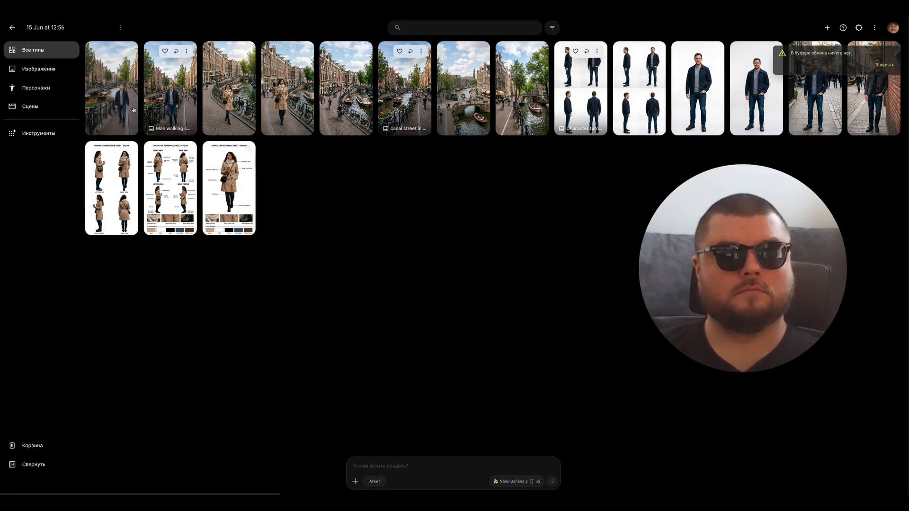
pyautogui.click(111, 90)
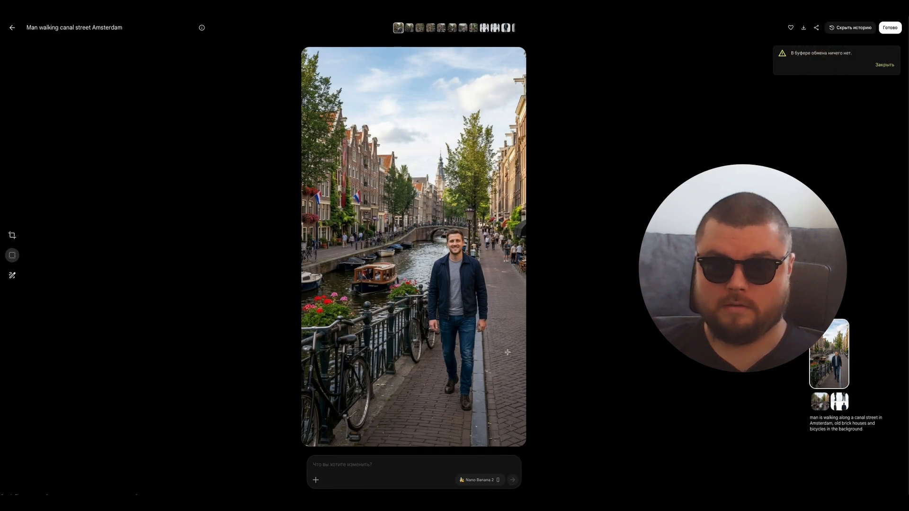
pyautogui.press('Right')
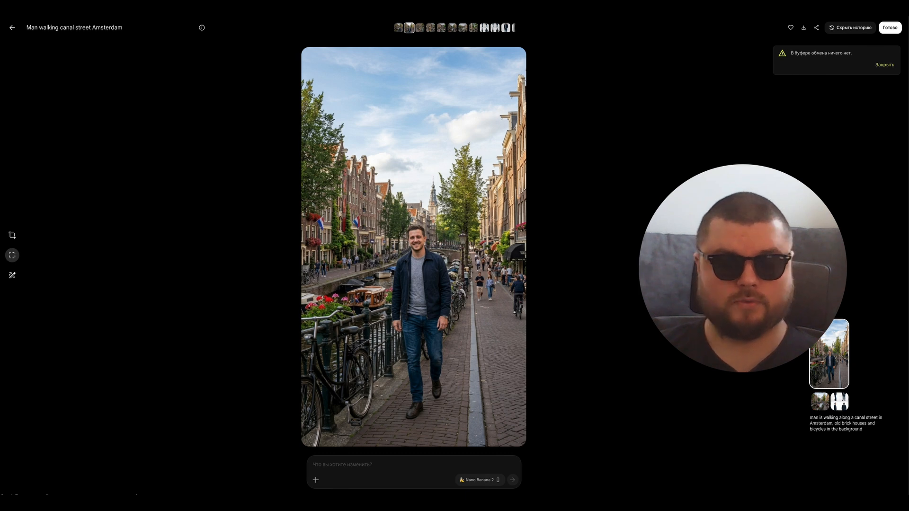
pyautogui.press('Escape')
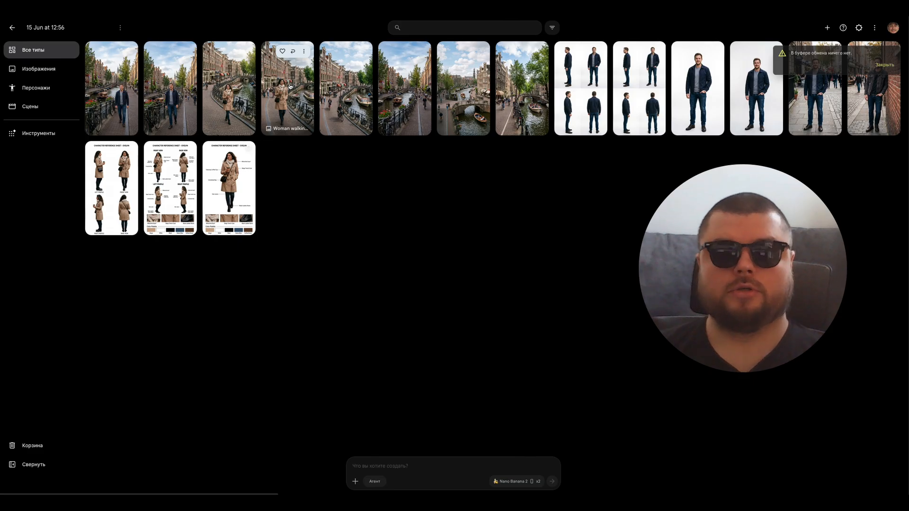
# Step: Generate a "birds angle view" from the closer image of the woman walking along the canal, and open it
pyautogui.click(304, 52)
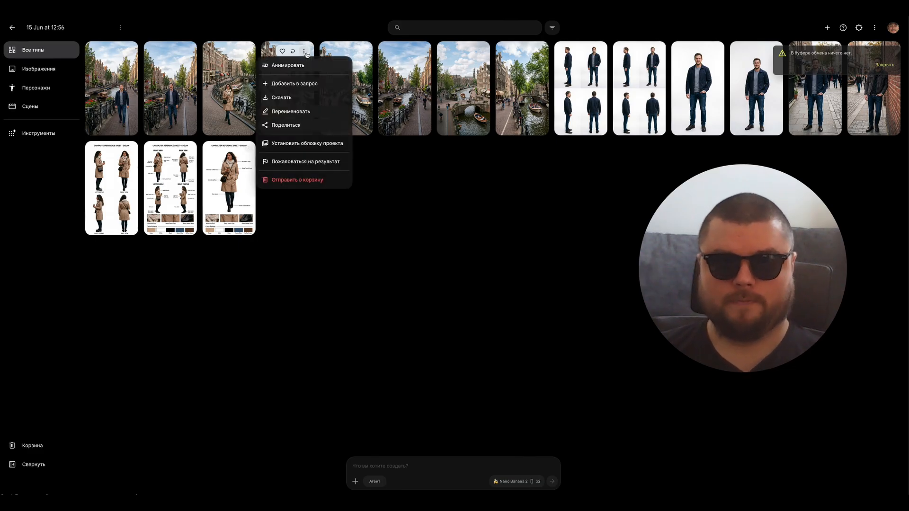
pyautogui.click(336, 105)
pyautogui.click(304, 53)
pyautogui.click(306, 84)
pyautogui.click(378, 465)
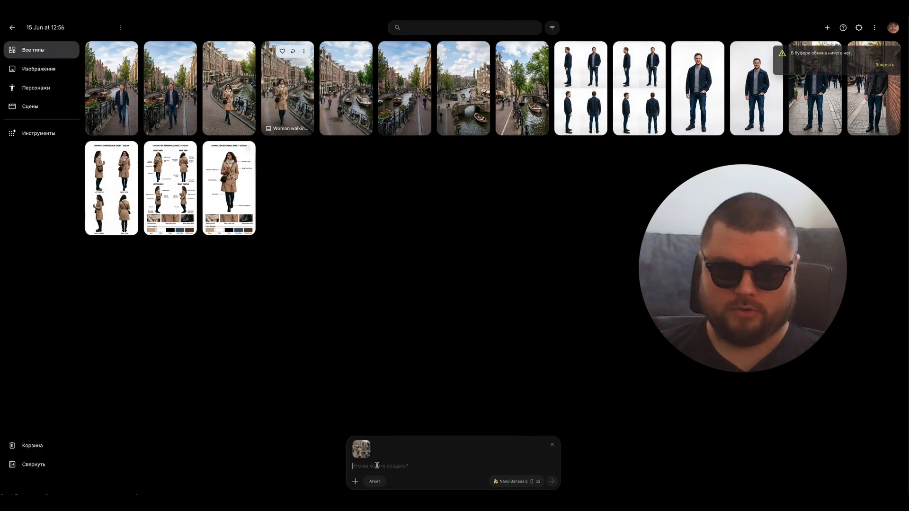
pyautogui.write('b')
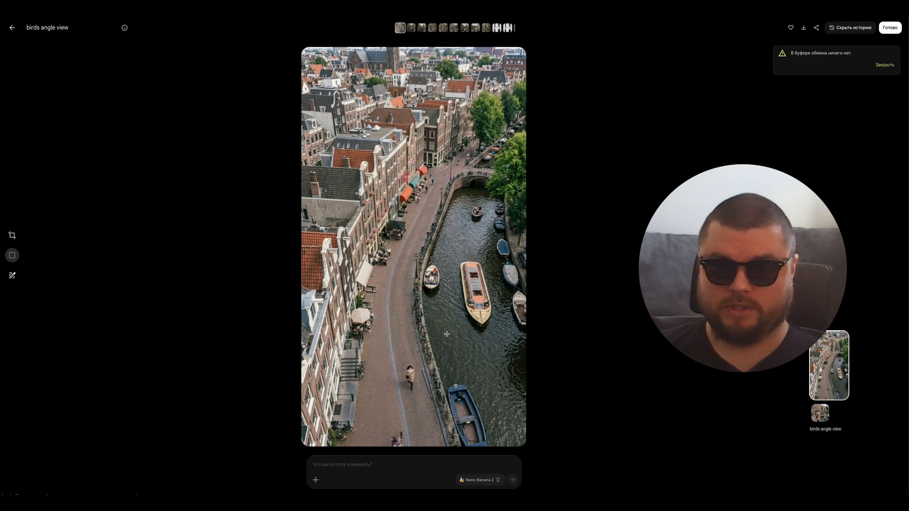
# Step: Compare the woman's small figure in the bird's-eye image with the details on her character reference sheet
pyautogui.moveTo(395, 359); pyautogui.dragTo(444, 405)
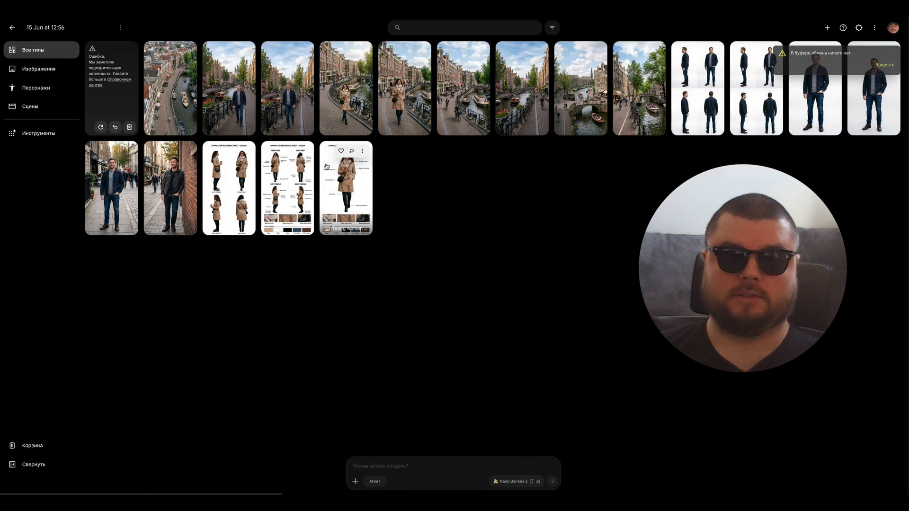
pyautogui.click(357, 164)
pyautogui.moveTo(313, 171); pyautogui.dragTo(470, 257)
pyautogui.moveTo(304, 202); pyautogui.dragTo(348, 243)
pyautogui.click(357, 180)
pyautogui.click(13, 27)
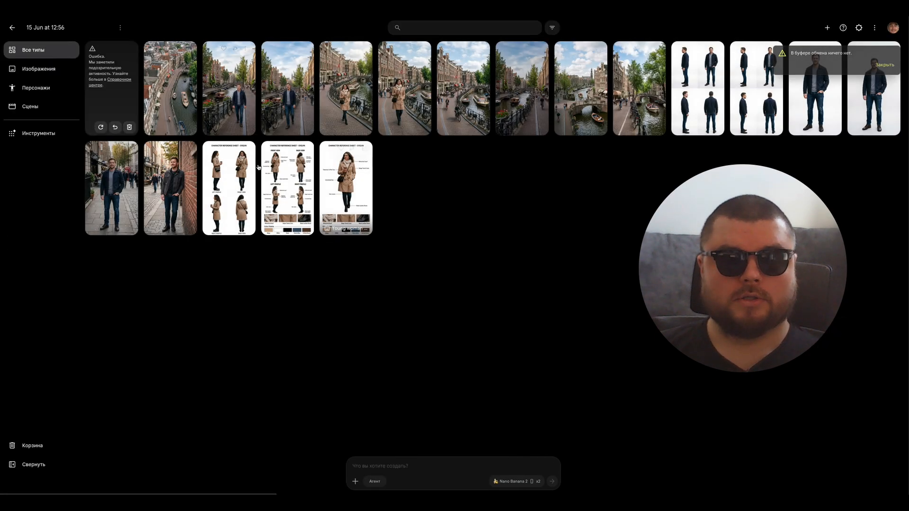
# Step: Re-examine the area around the woman in the bird's-eye image, and open the closer image of her walking
pyautogui.click(169, 109)
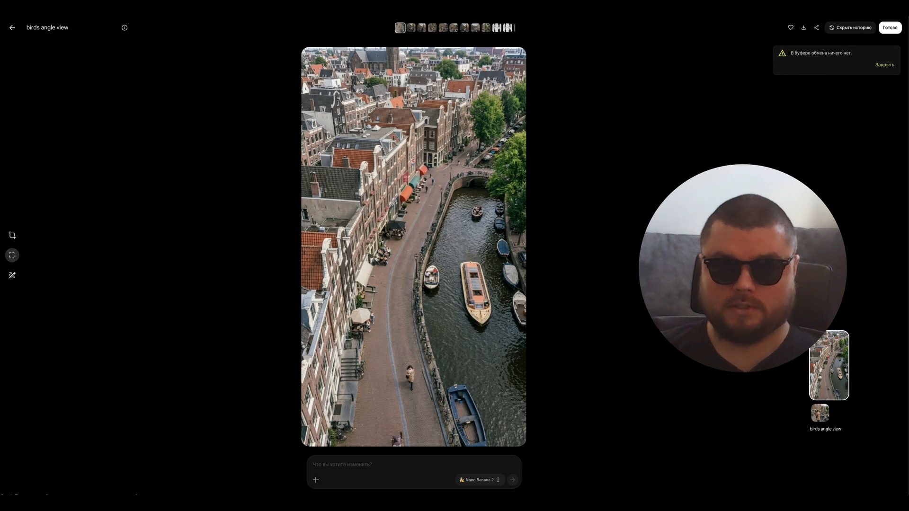
pyautogui.press('Escape')
pyautogui.click(160, 105)
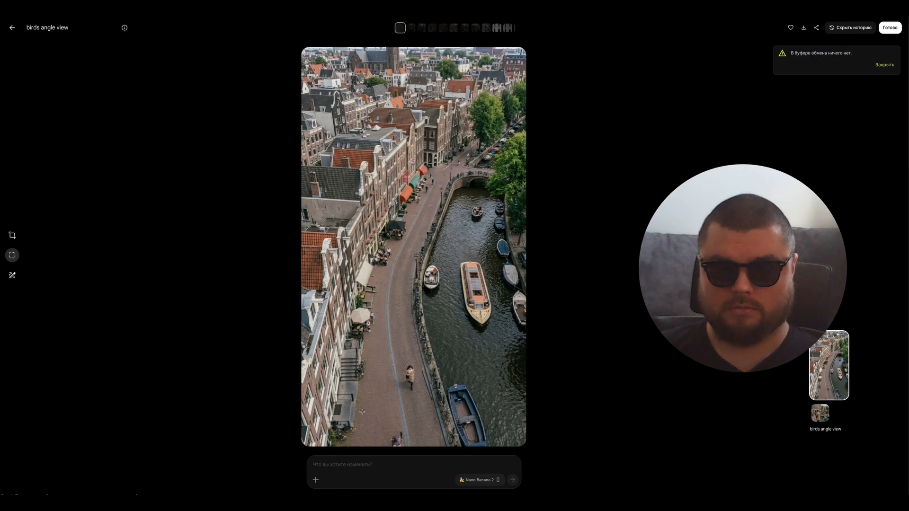
pyautogui.moveTo(383, 353); pyautogui.dragTo(429, 403)
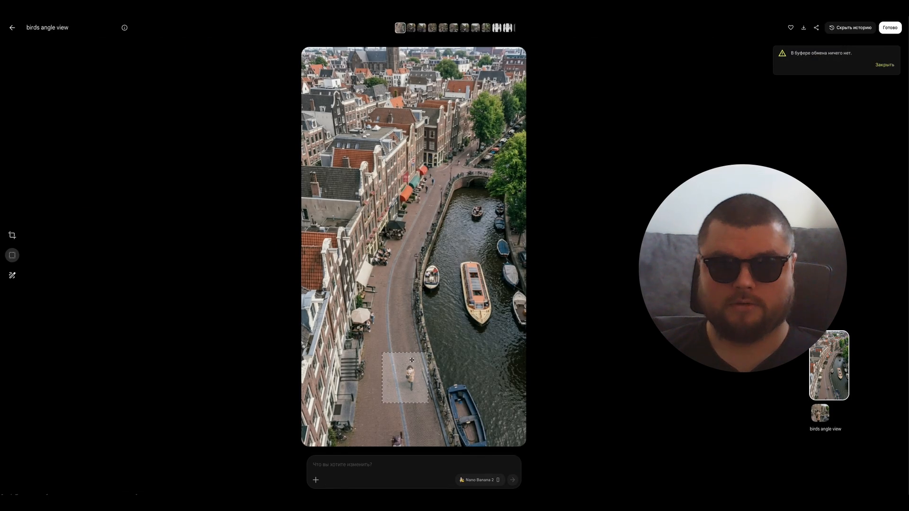
pyautogui.press('Escape')
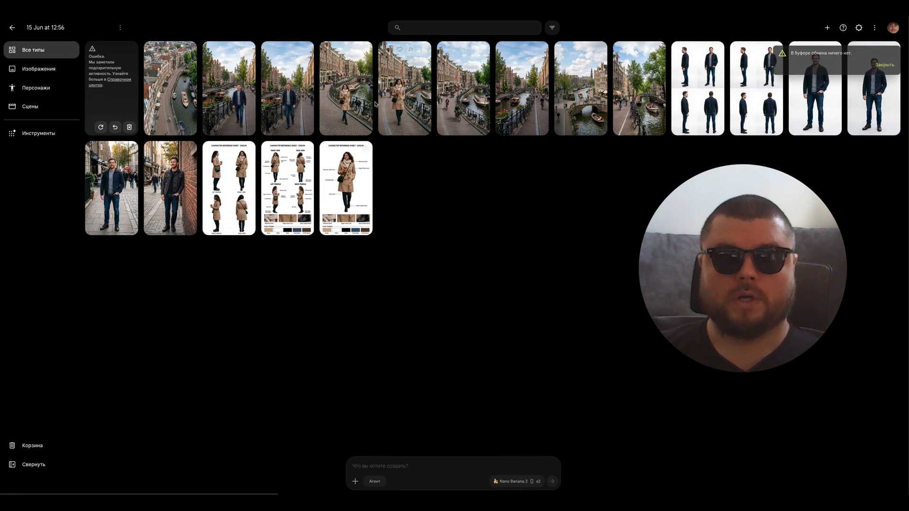
pyautogui.click(379, 104)
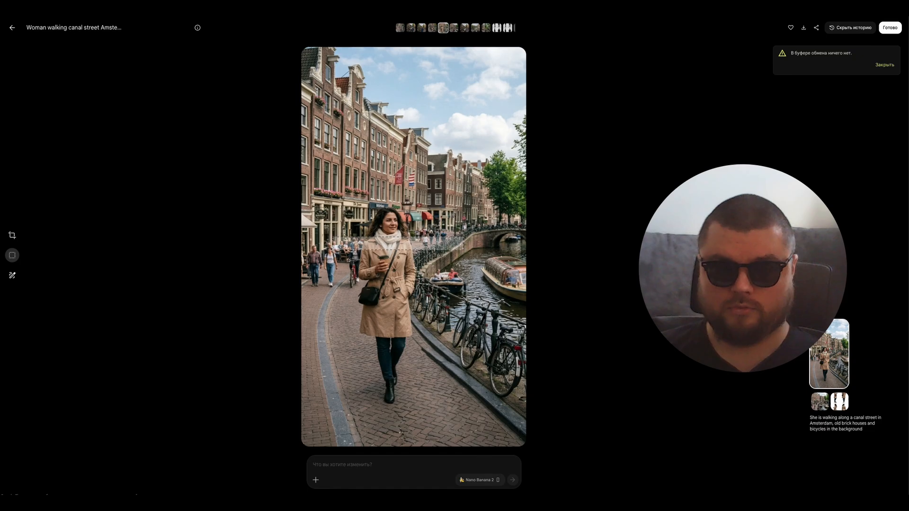
# Step: Generate variants of the bird's-eye image of the woman with the prompt "add walking peple on the streat"
pyautogui.press('Escape')
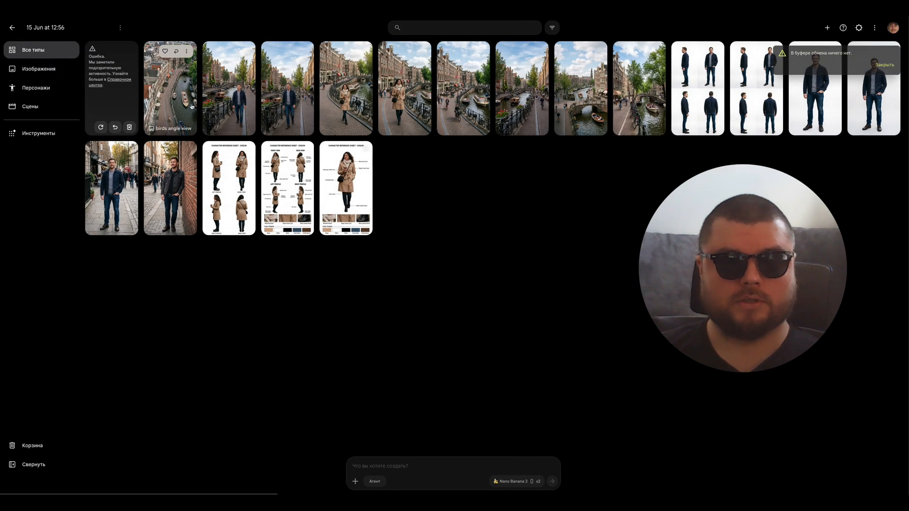
pyautogui.click(171, 95)
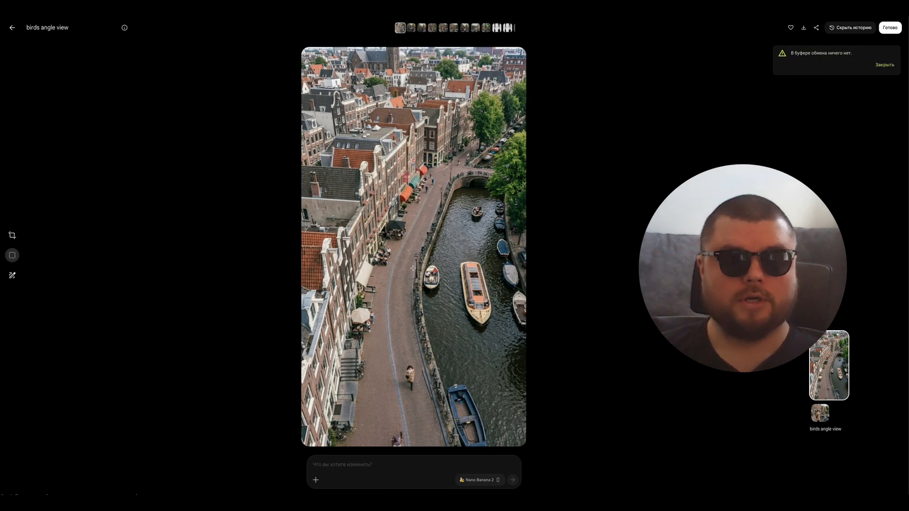
pyautogui.press('Escape')
pyautogui.click(186, 51)
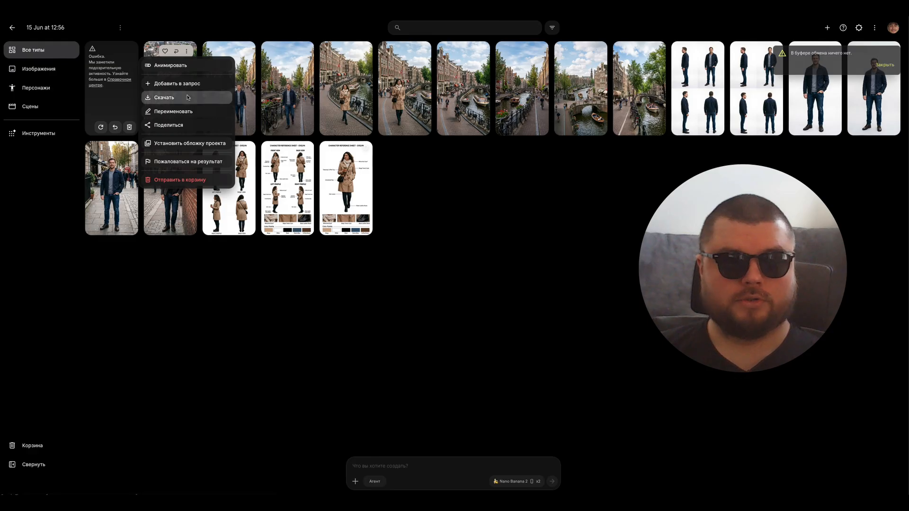
pyautogui.click(177, 83)
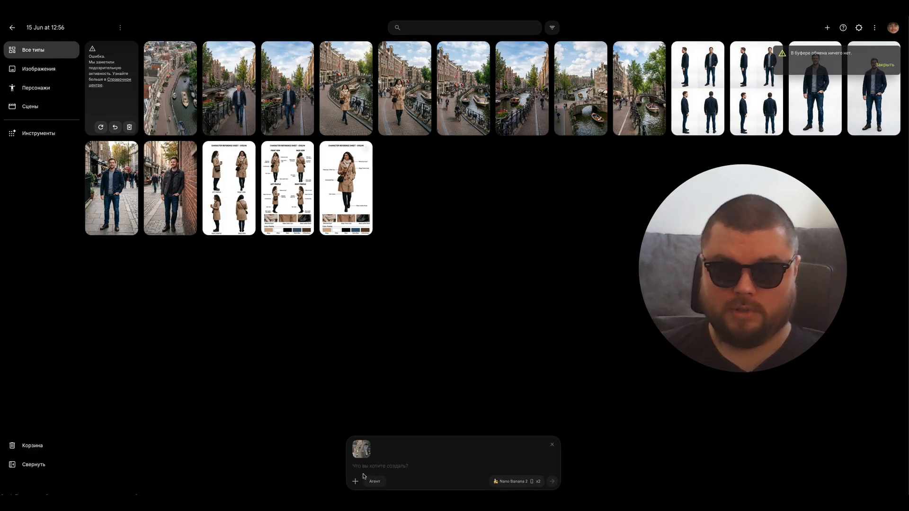
pyautogui.write('add')
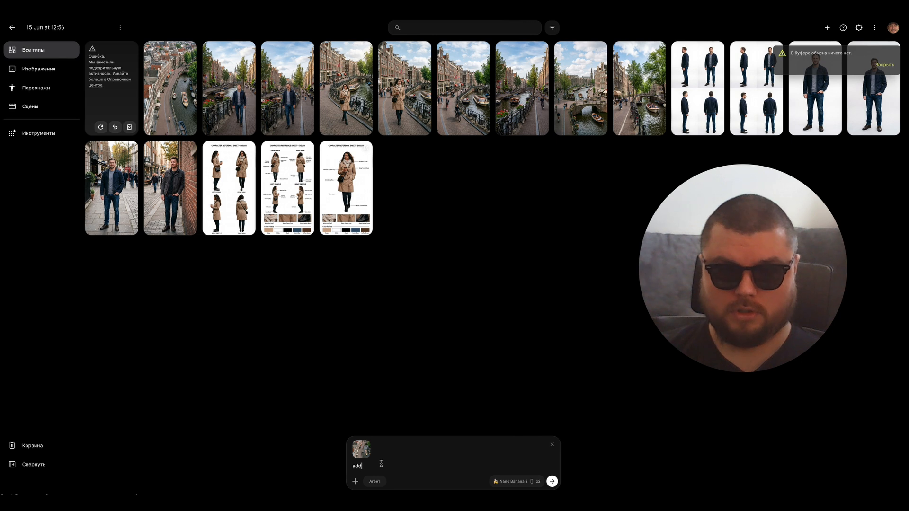
pyautogui.write('wa')
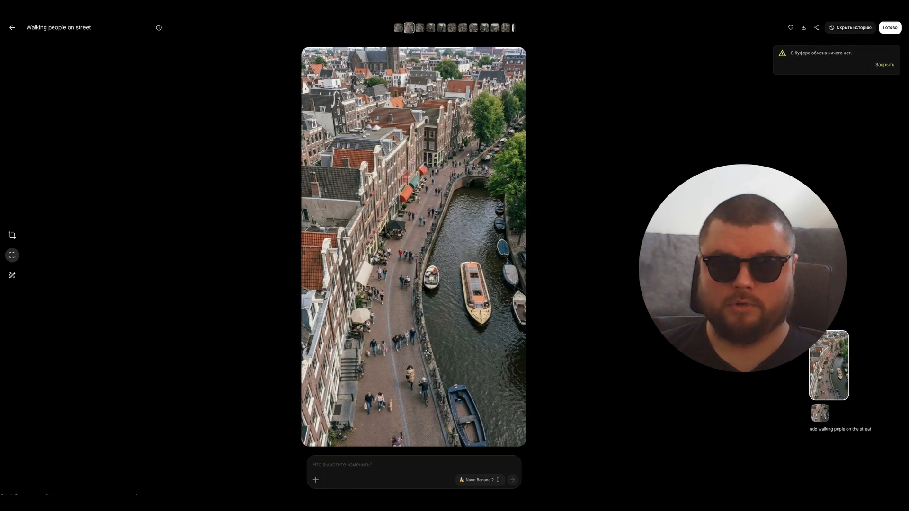
# Step: Compare the two crowded bird's-eye variants and move the one without the woman in the beige coat to the trash
pyautogui.moveTo(403, 355); pyautogui.dragTo(438, 410)
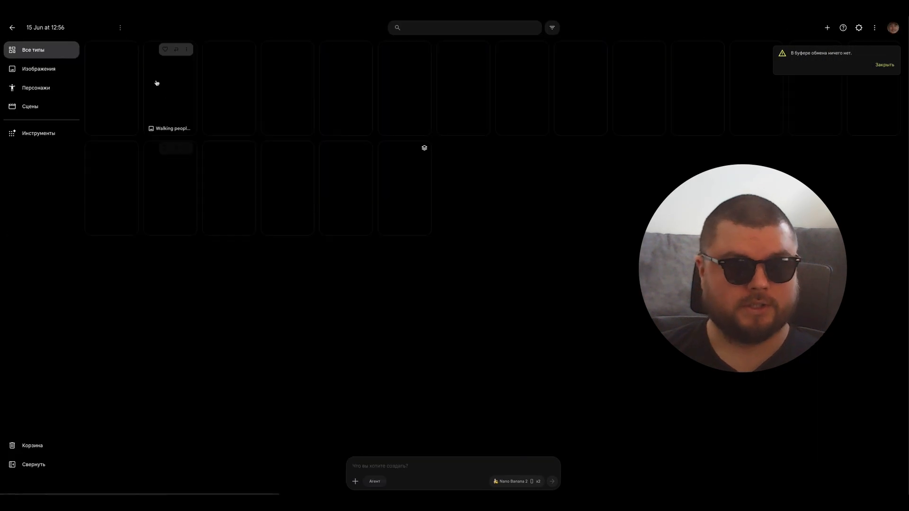
pyautogui.click(97, 97)
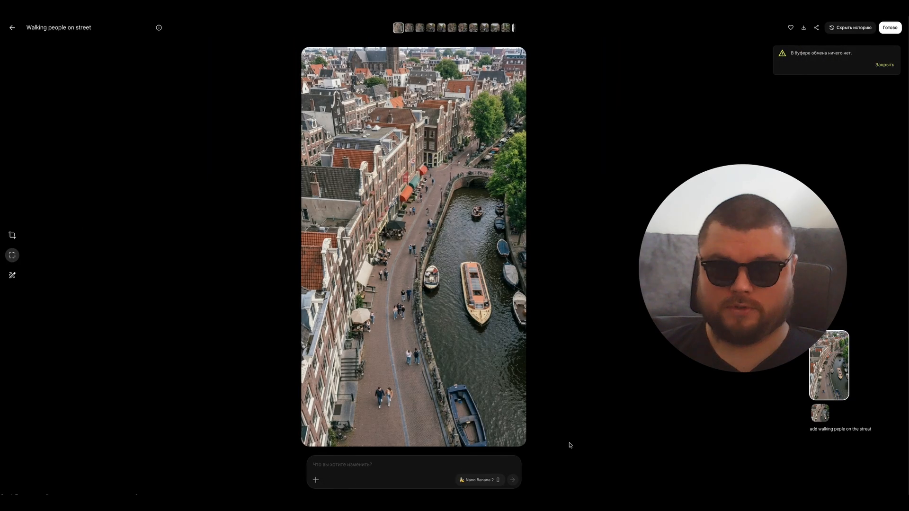
pyautogui.moveTo(379, 343); pyautogui.dragTo(466, 408)
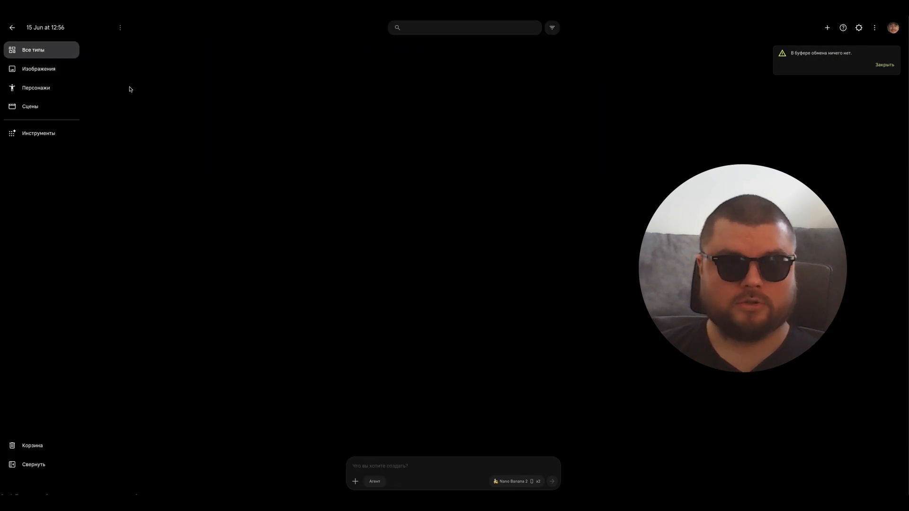
pyautogui.click(130, 51)
pyautogui.click(116, 216)
pyautogui.click(130, 51)
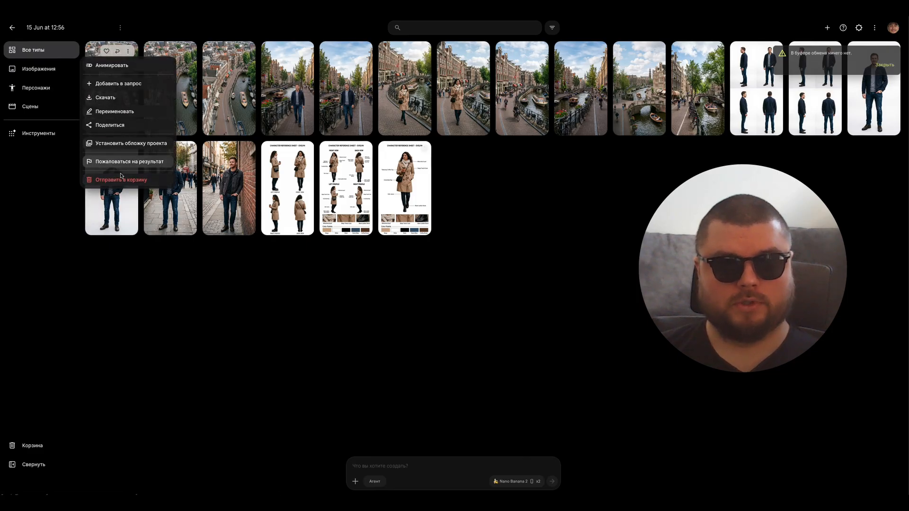
pyautogui.click(121, 178)
# Step: Compare the woman and street in the remaining crowded bird's-eye image with the two street-level images of her walking
pyautogui.click(124, 99)
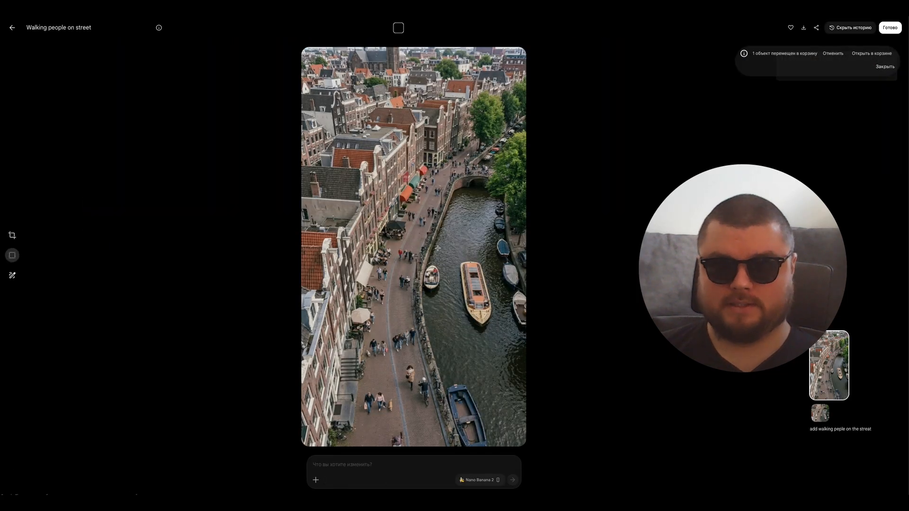
pyautogui.moveTo(401, 355); pyautogui.dragTo(425, 398)
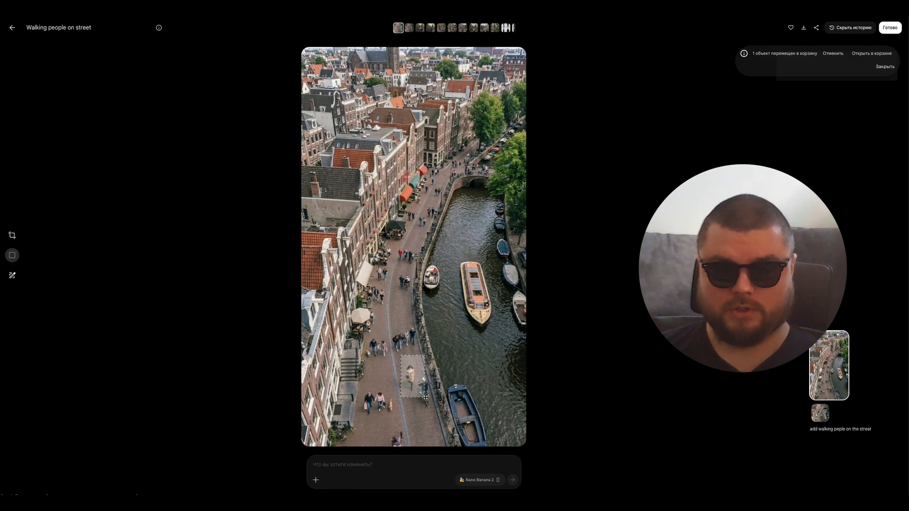
pyautogui.moveTo(440, 182); pyautogui.dragTo(362, 310)
pyautogui.moveTo(447, 243); pyautogui.dragTo(488, 349)
pyautogui.press('Escape')
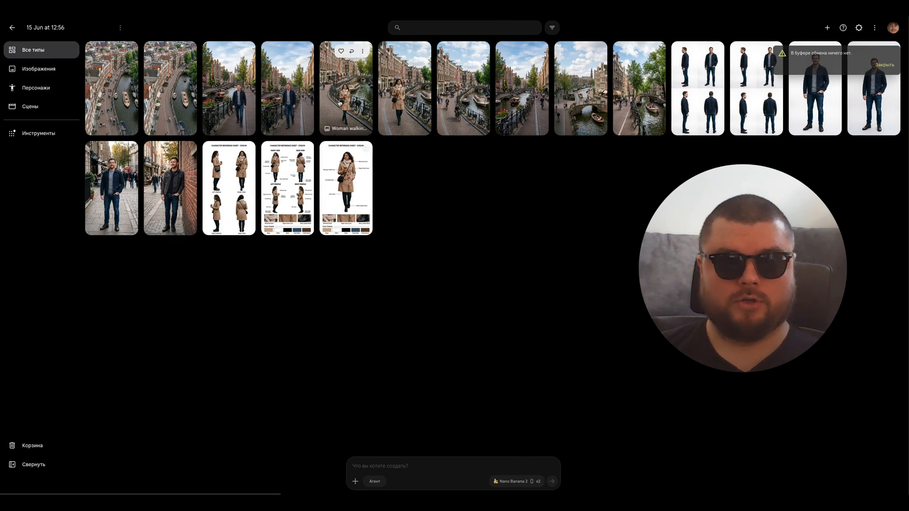
pyautogui.click(339, 103)
pyautogui.press('Escape')
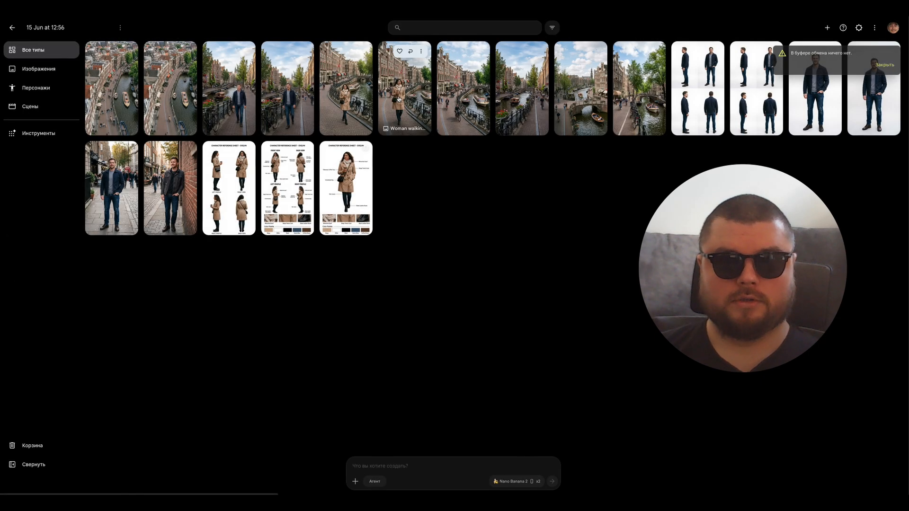
pyautogui.click(420, 111)
pyautogui.press('Escape')
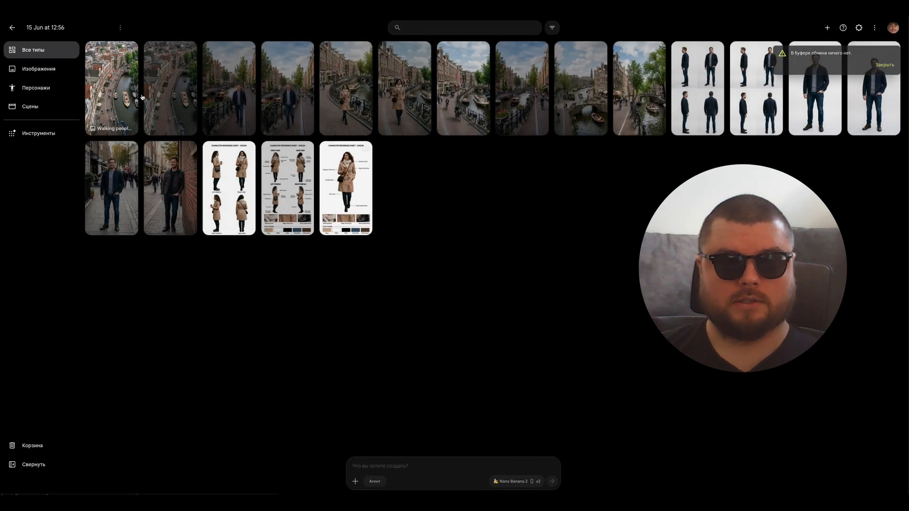
pyautogui.click(117, 93)
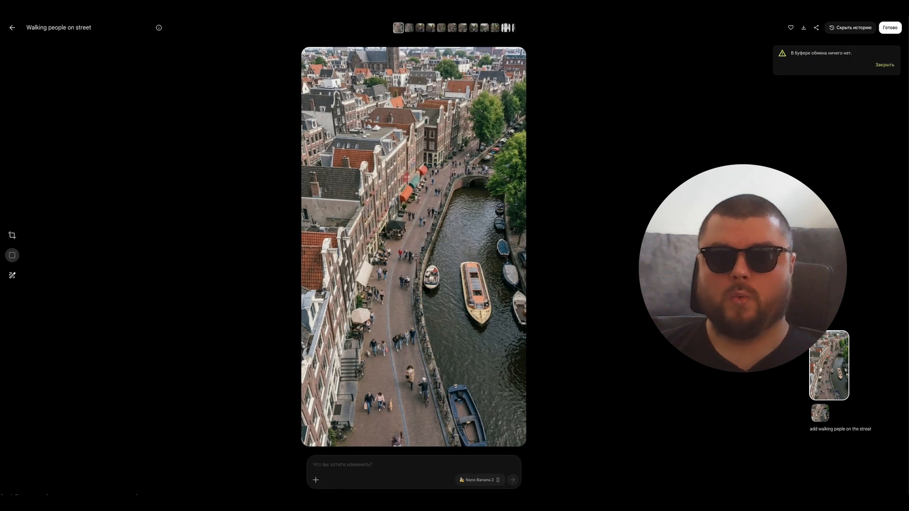
pyautogui.press('Escape')
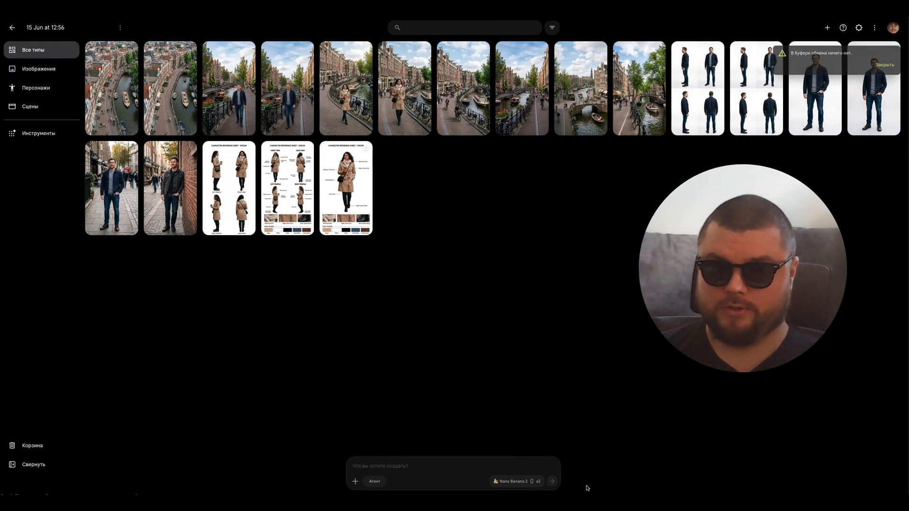
# Step: Configure generation for video from reference samples, with one output and a 6-second duration
pyautogui.click(516, 482)
pyautogui.click(519, 398)
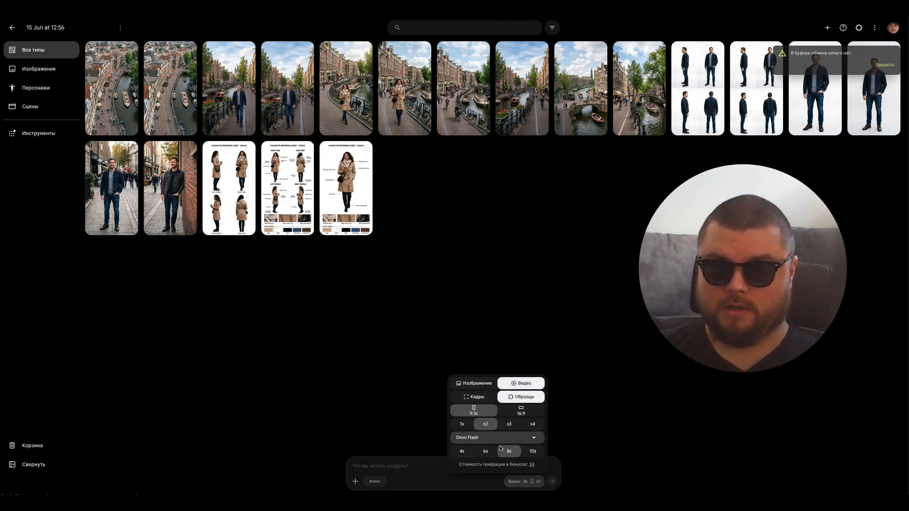
pyautogui.click(462, 424)
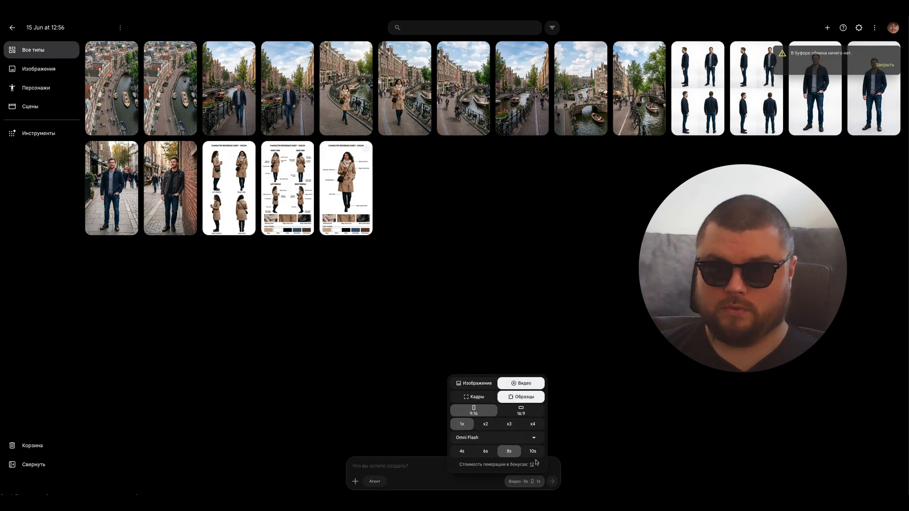
pyautogui.click(493, 454)
pyautogui.click(374, 402)
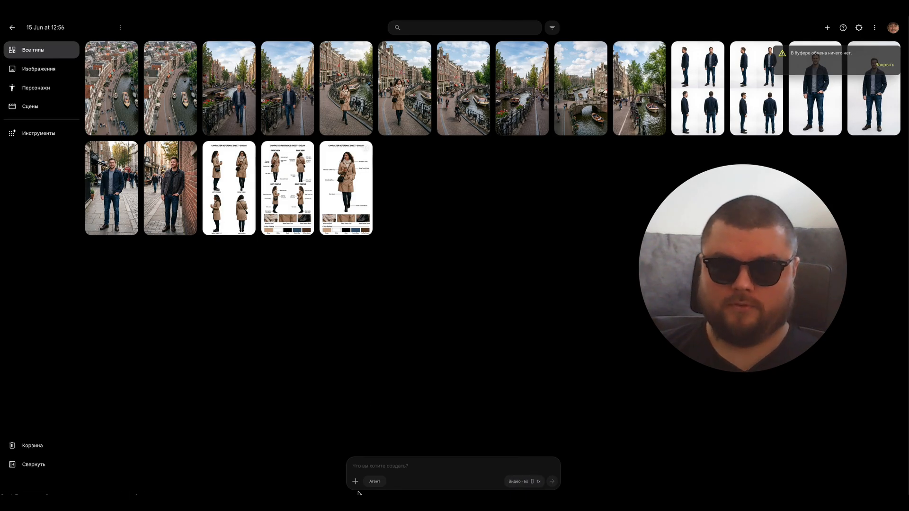
# Step: Attach the "Walking people on street" bird's-eye image and the closer image of the walking woman to the prompt
pyautogui.click(355, 482)
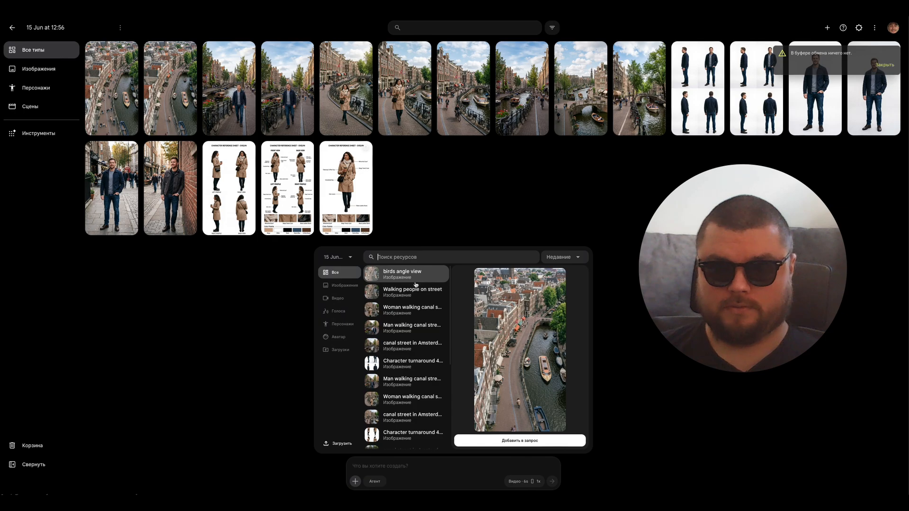
pyautogui.click(417, 292)
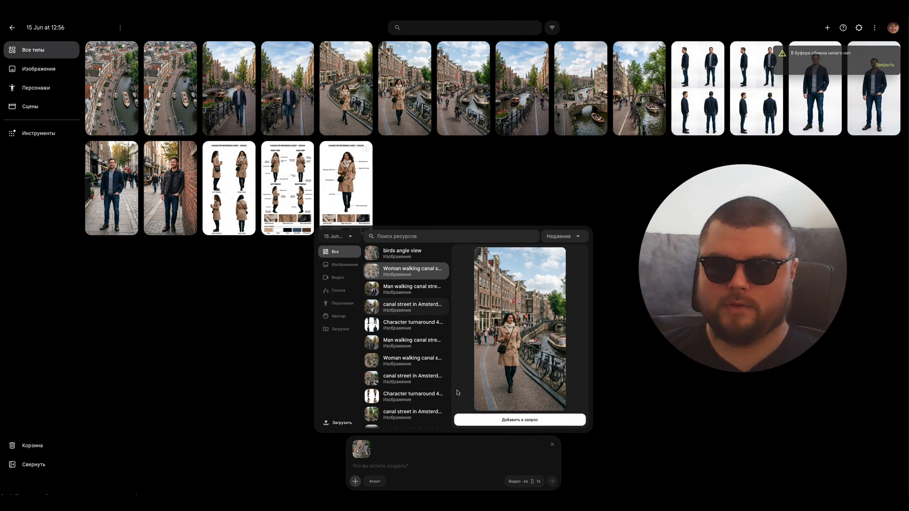
pyautogui.click(519, 420)
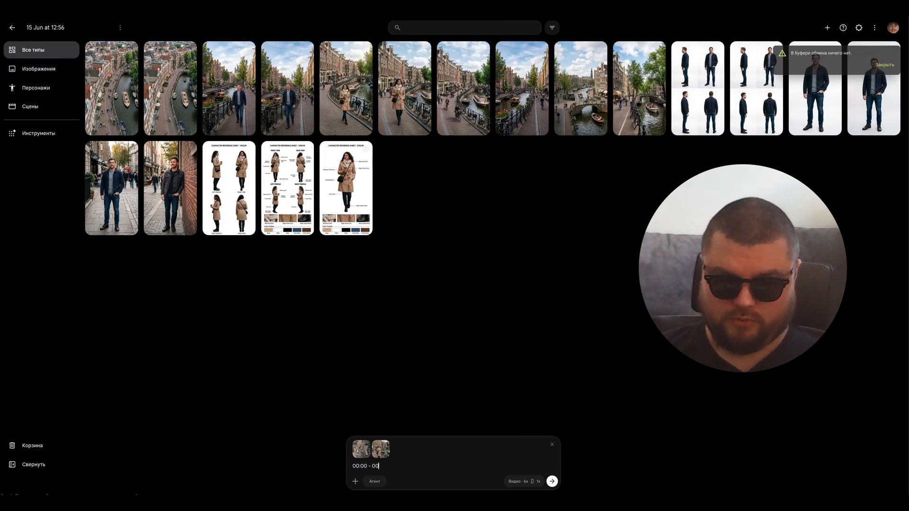
# Step: Generate and play the video: 00:00 - 00:03 "birds view, faste zoom in to character", 00:03 - 00:06 "woman walking in Amsterdam street", using only the examples without new objects
pyautogui.hotkey('shift', 'Return')
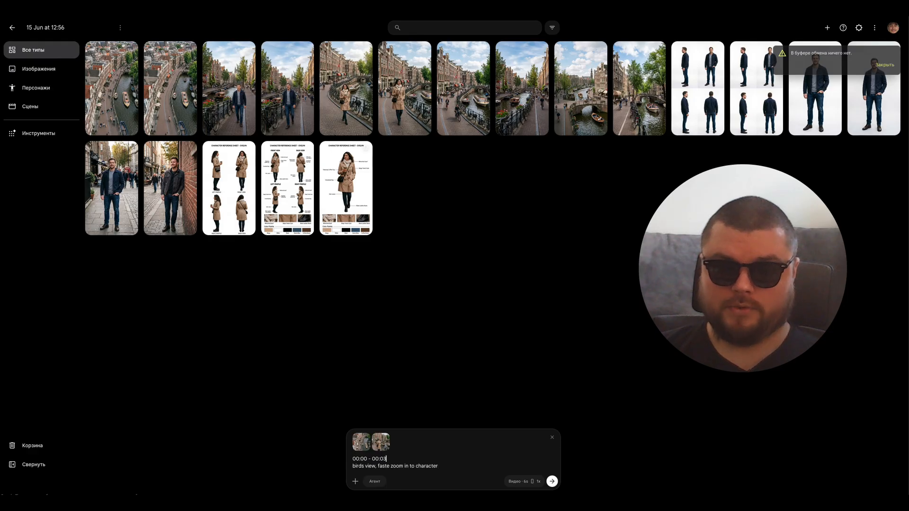
pyautogui.press('Return')
pyautogui.press('Return')
pyautogui.write('00:00 - 00:03')
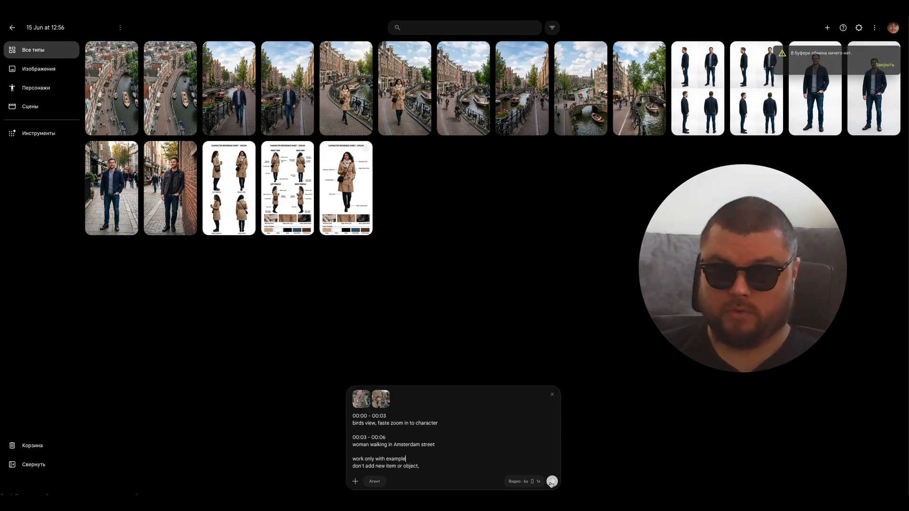
pyautogui.click(552, 482)
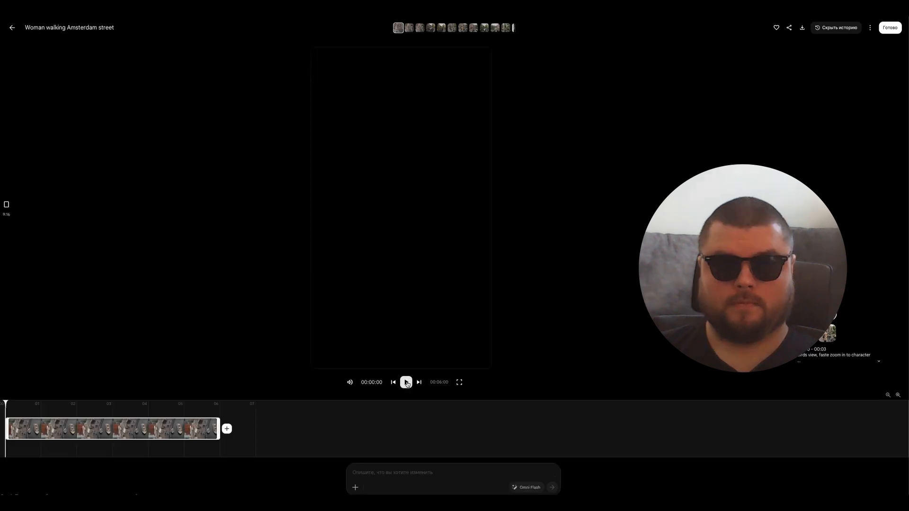
pyautogui.click(407, 382)
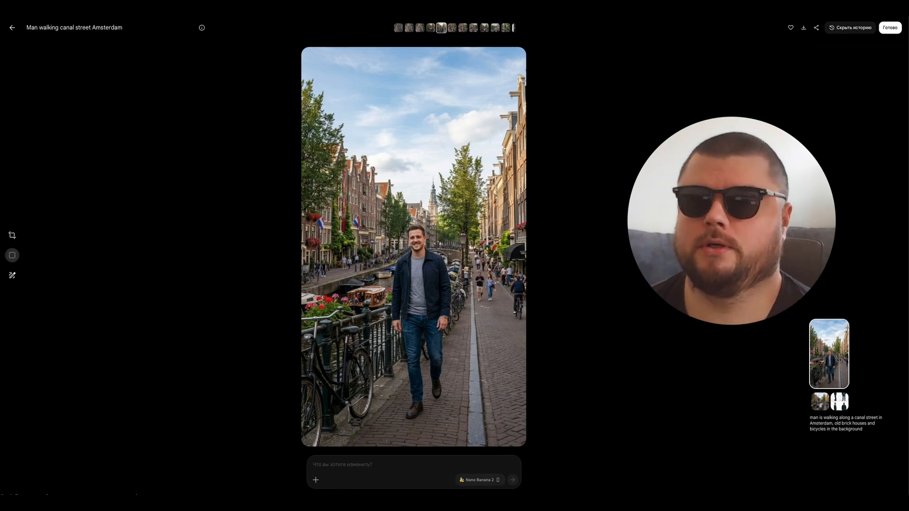
# Step: Generate "clouse up man face" images from the closer image of the man on the canal street, and view the first result
pyautogui.moveTo(461, 247); pyautogui.dragTo(525, 311)
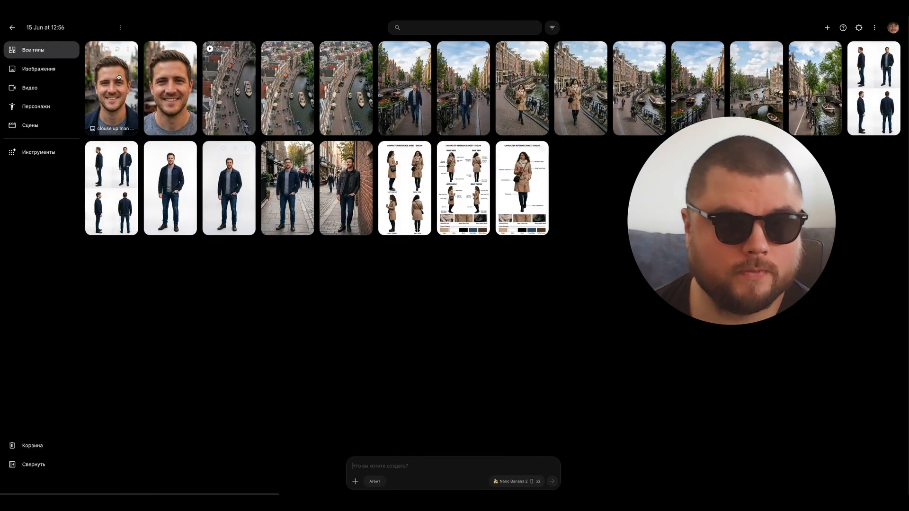
pyautogui.click(118, 78)
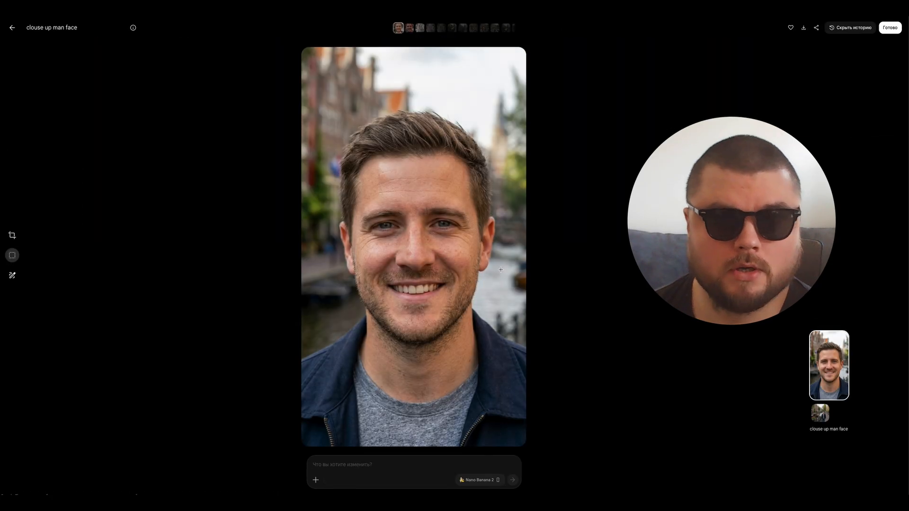
pyautogui.click(12, 27)
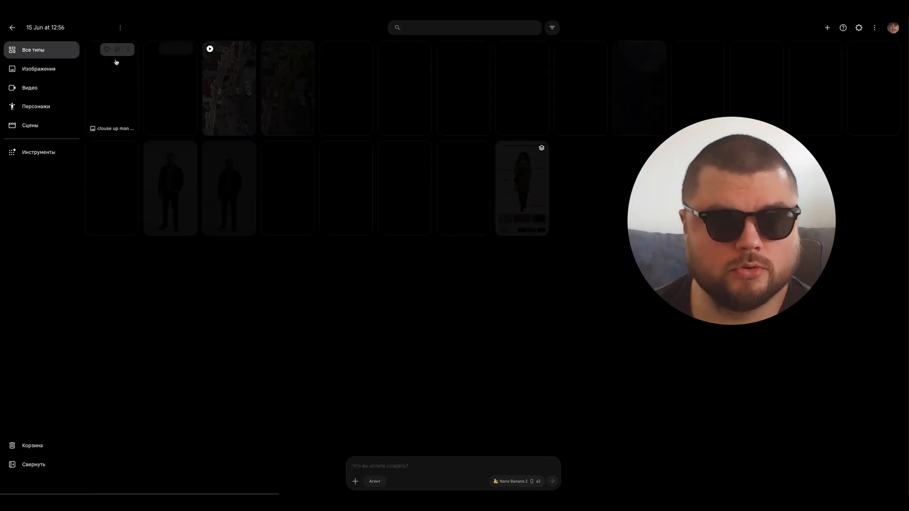
# Step: View the second close-up of the man's face and move it to the trash
pyautogui.click(171, 78)
pyautogui.press('Escape')
pyautogui.click(187, 51)
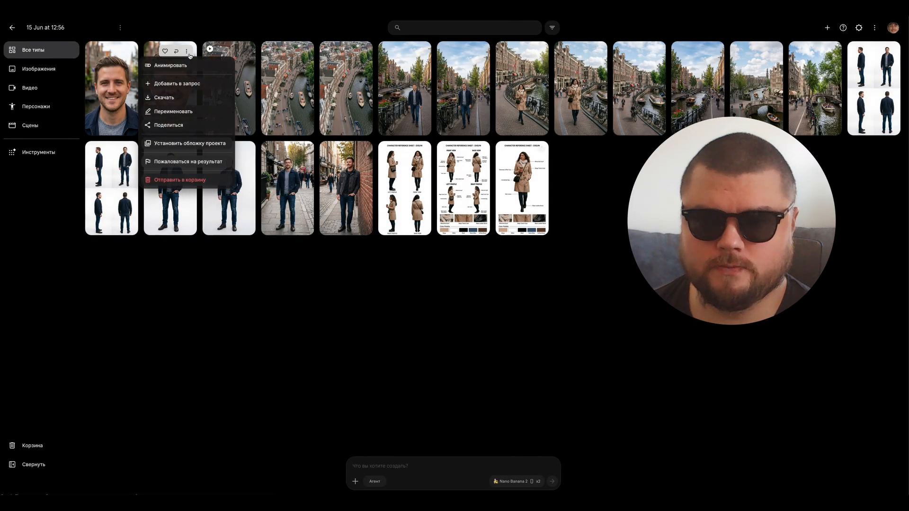
pyautogui.click(182, 180)
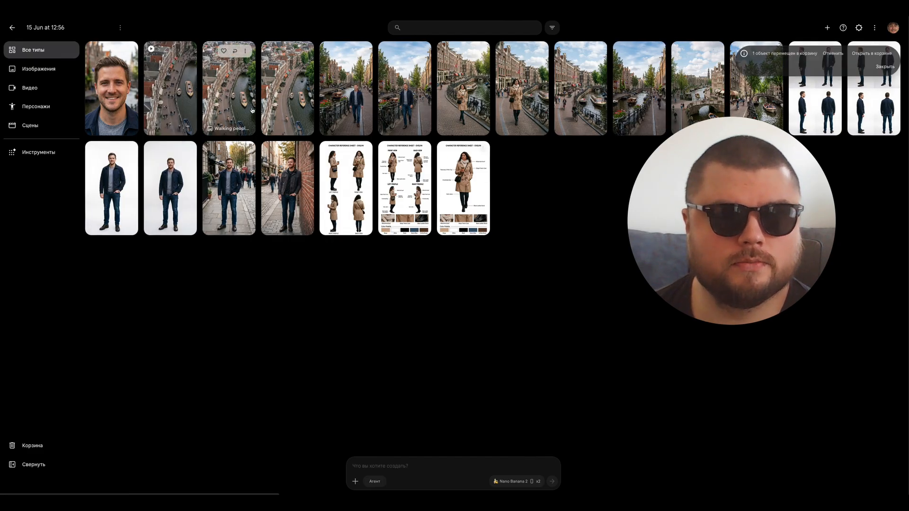
# Step: Generate a 6-second video from the man's close-up and canal street images, with "clouse up frame" for 00:00 - 00:03, and play it
pyautogui.click(347, 106)
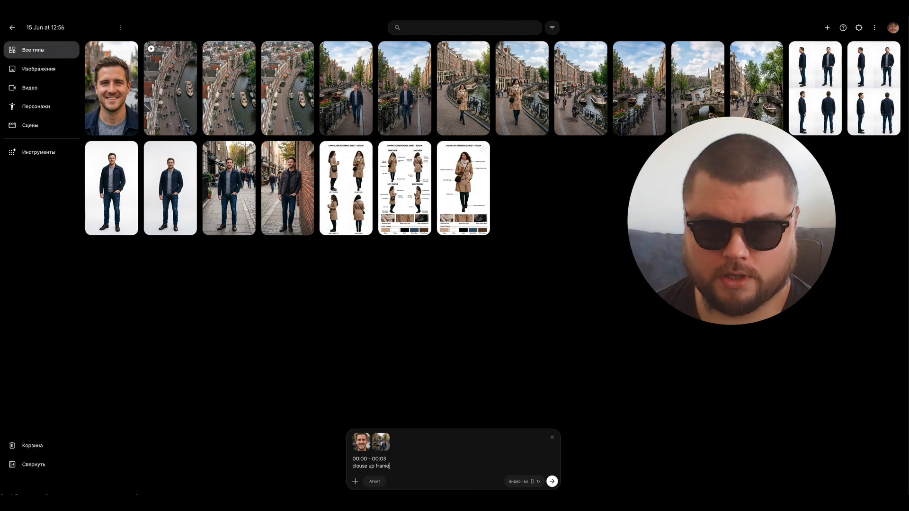
pyautogui.hotkey('shift', 'Return')
pyautogui.click(552, 481)
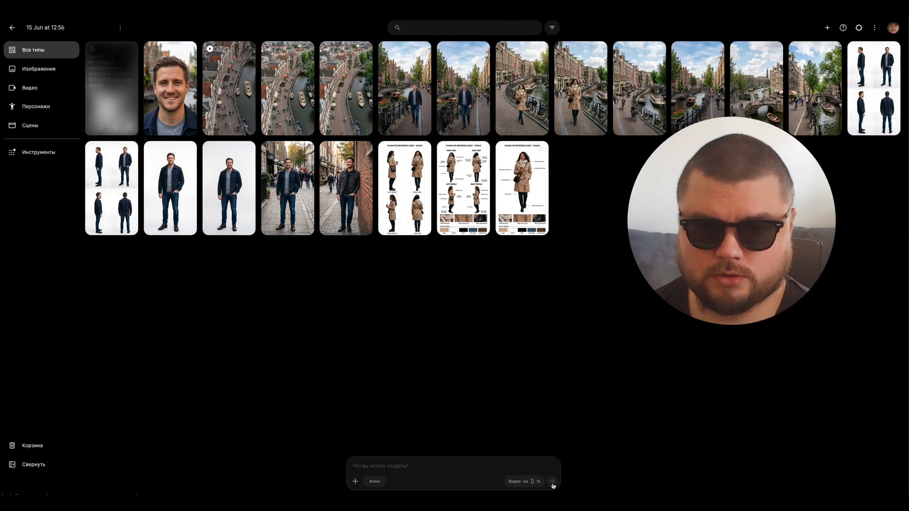
pyautogui.click(406, 386)
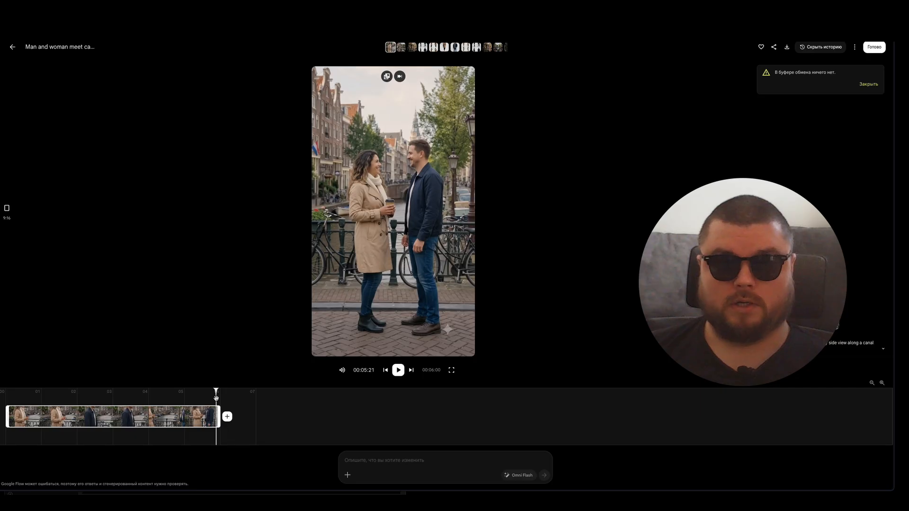
# Step: Switch to CapCut and import the eight generated Amsterdam video clips into the empty project
pyautogui.moveTo(217, 391); pyautogui.dragTo(6, 390)
pyautogui.click(417, 377)
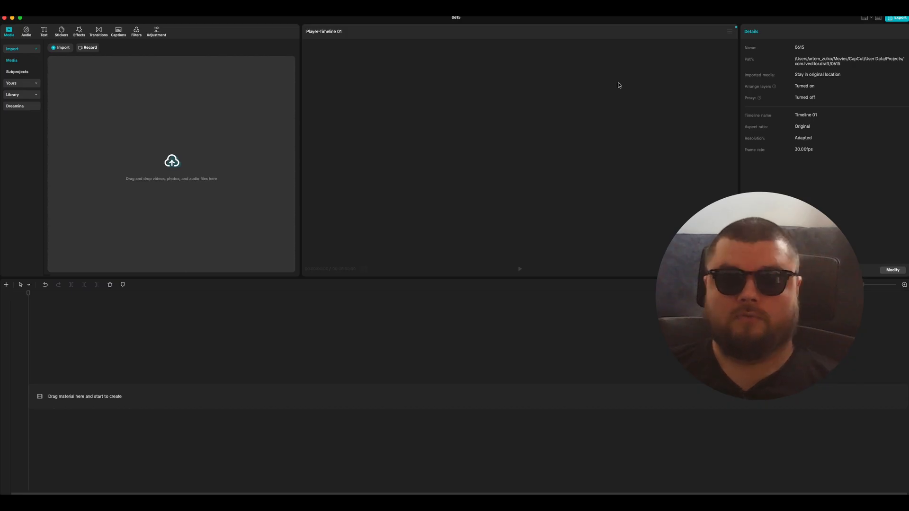
pyautogui.moveTo(1, 150); pyautogui.dragTo(112, 151)
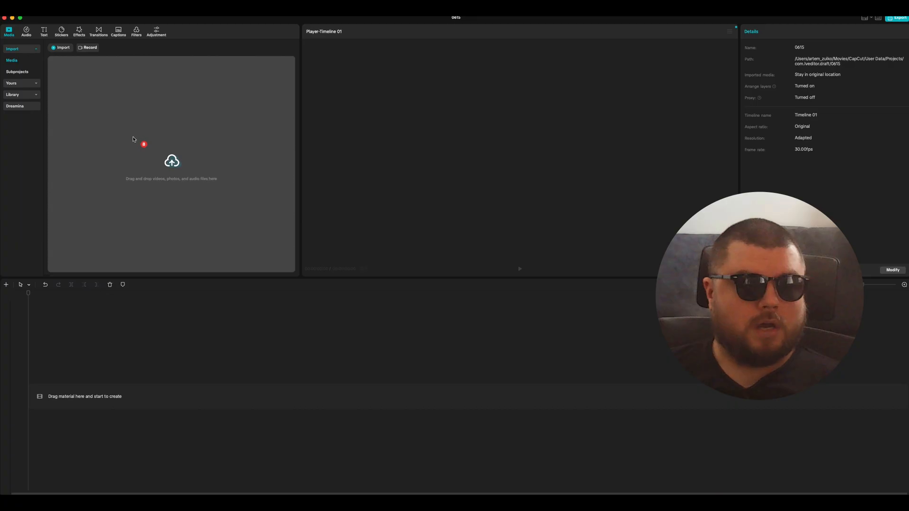
pyautogui.moveTo(137, 140); pyautogui.dragTo(137, 141)
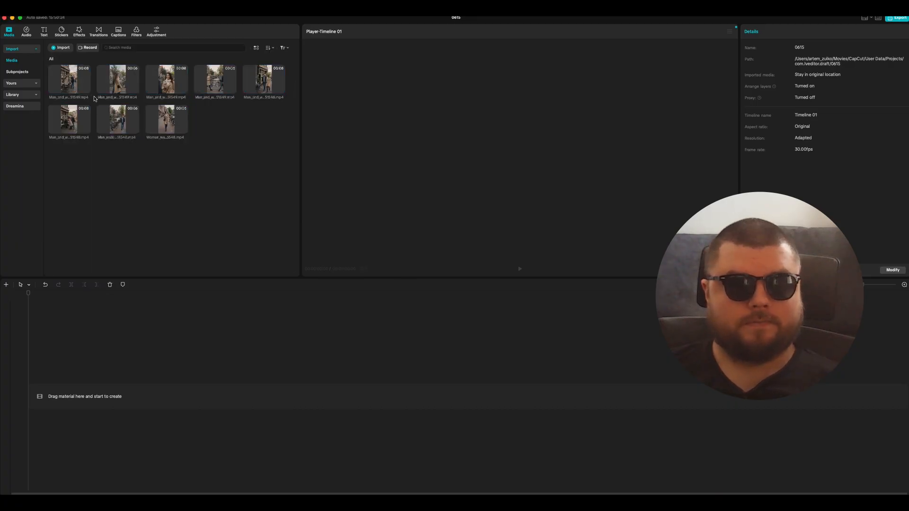
# Step: Preview the imported clips and place the Woman_walking_Amsterdam_street clip at the start of the timeline
pyautogui.click(77, 84)
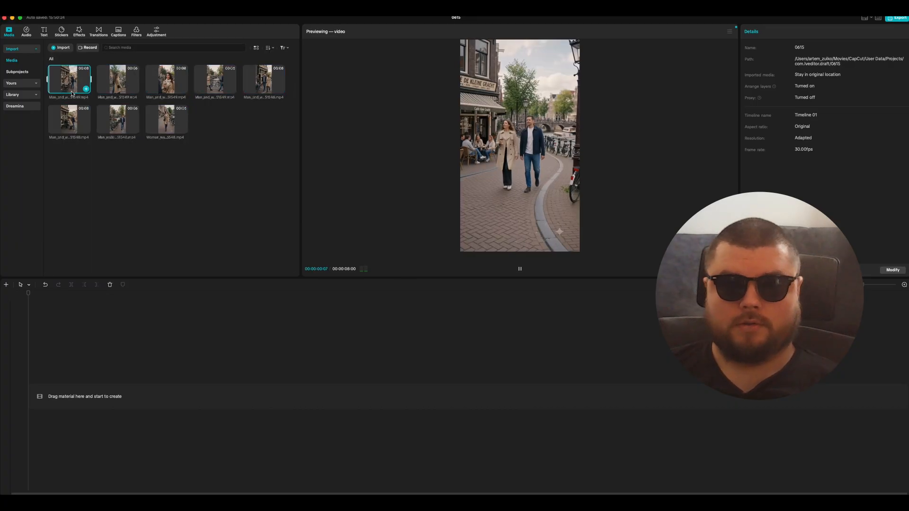
pyautogui.click(122, 83)
pyautogui.click(160, 83)
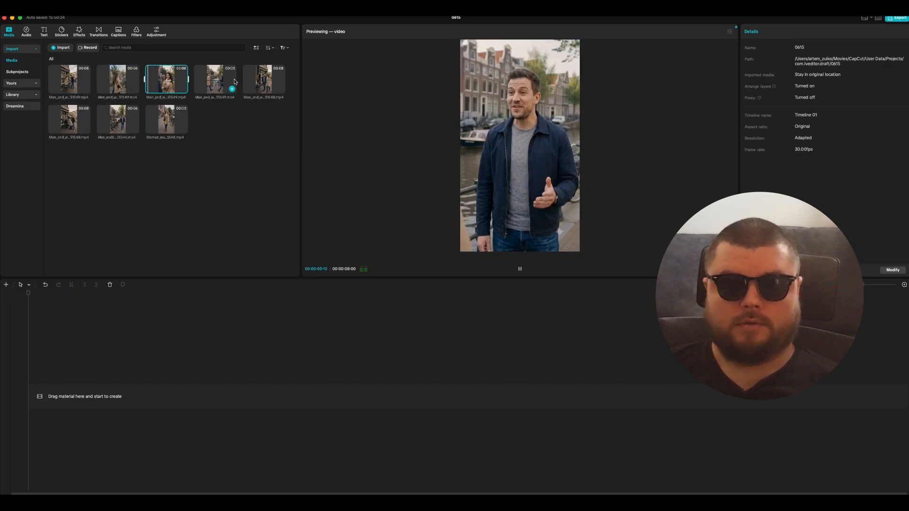
pyautogui.click(218, 79)
pyautogui.click(247, 77)
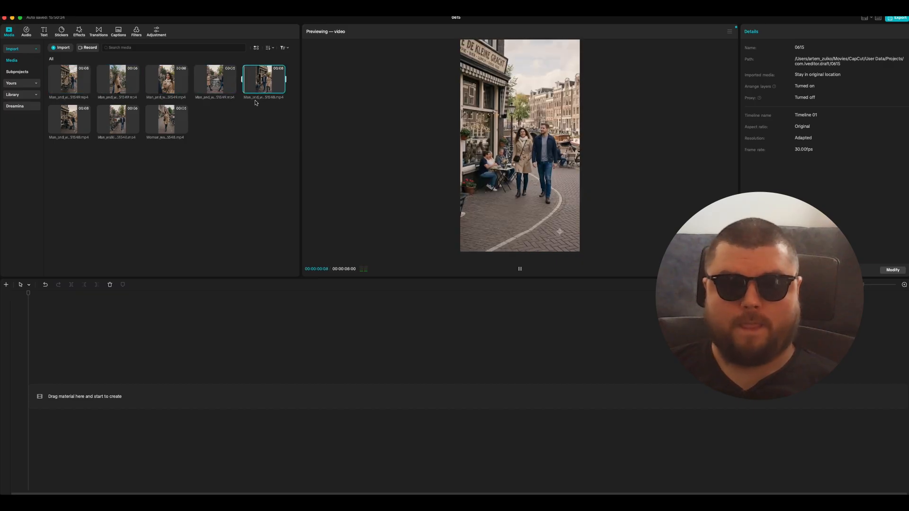
pyautogui.click(151, 126)
pyautogui.click(179, 137)
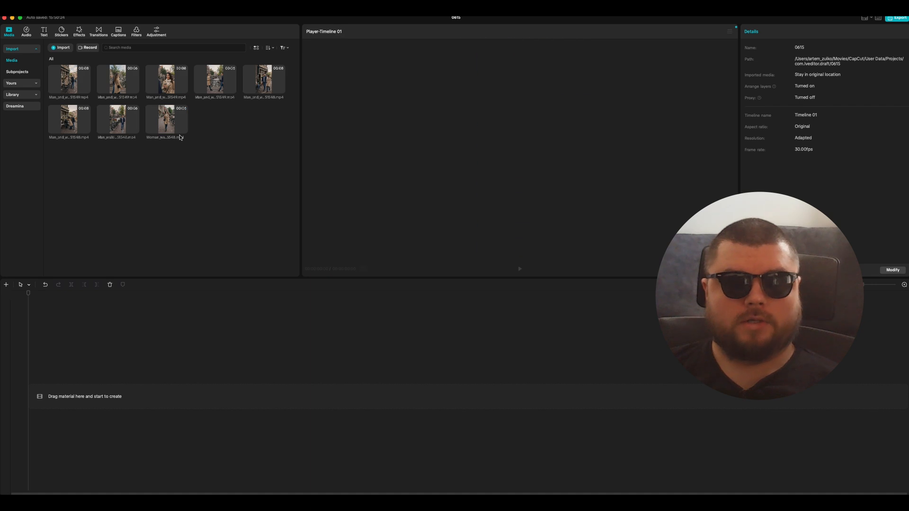
pyautogui.moveTo(161, 123); pyautogui.dragTo(78, 400)
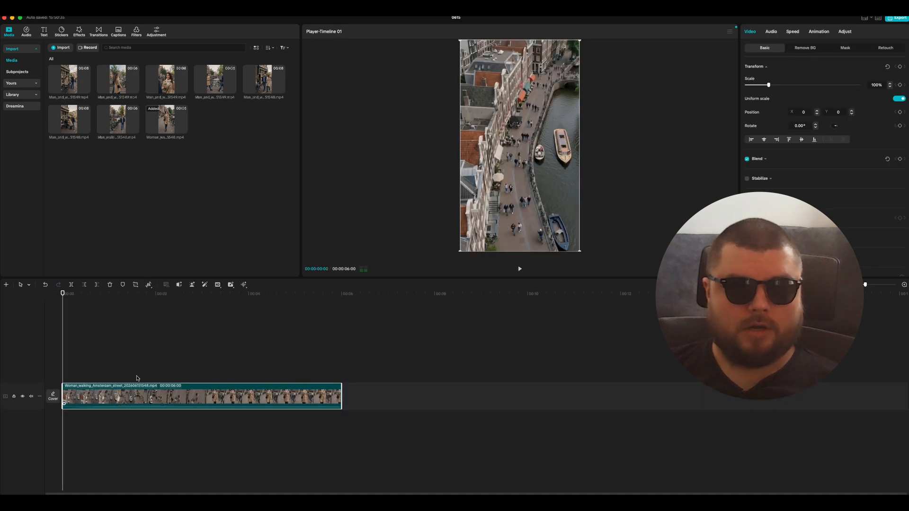
pyautogui.click(336, 307)
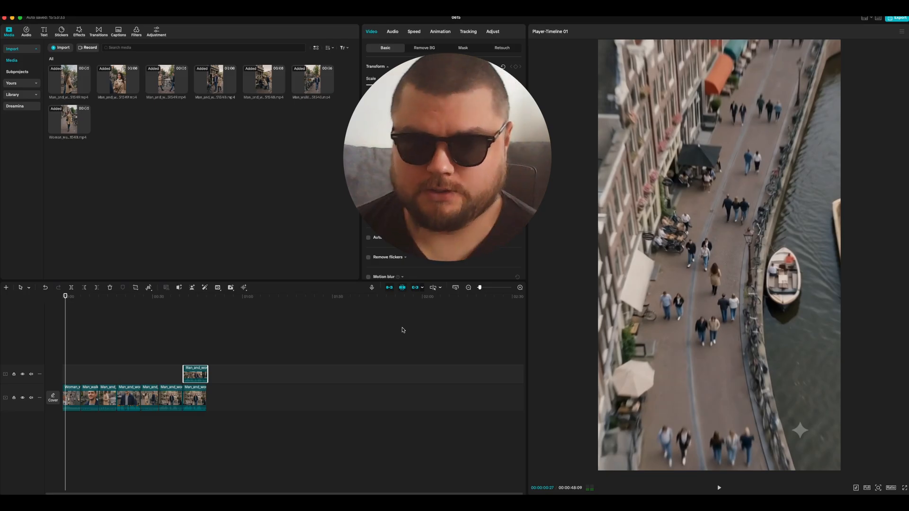
# Step: Delete the extra couple-walking clip on the upper track above the end of the main sequence
pyautogui.scroll(3, 301, 420)
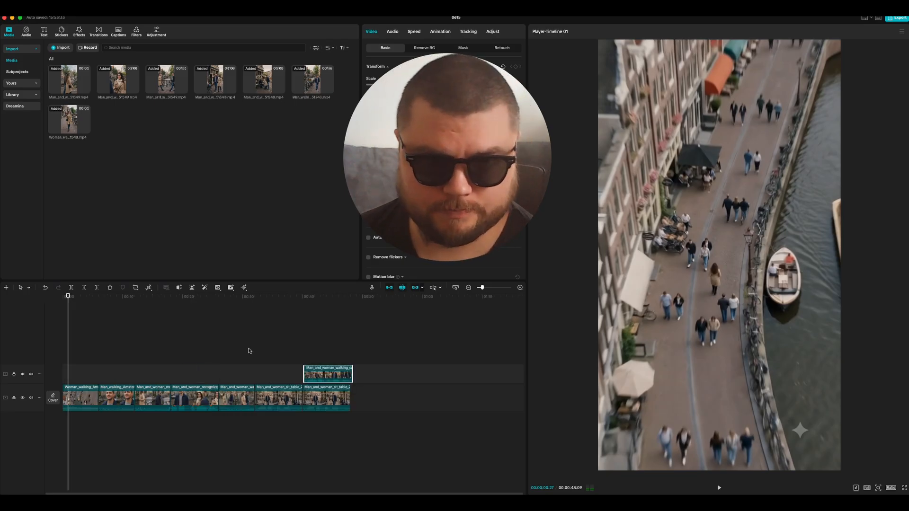
pyautogui.press('Delete')
pyautogui.click(322, 370)
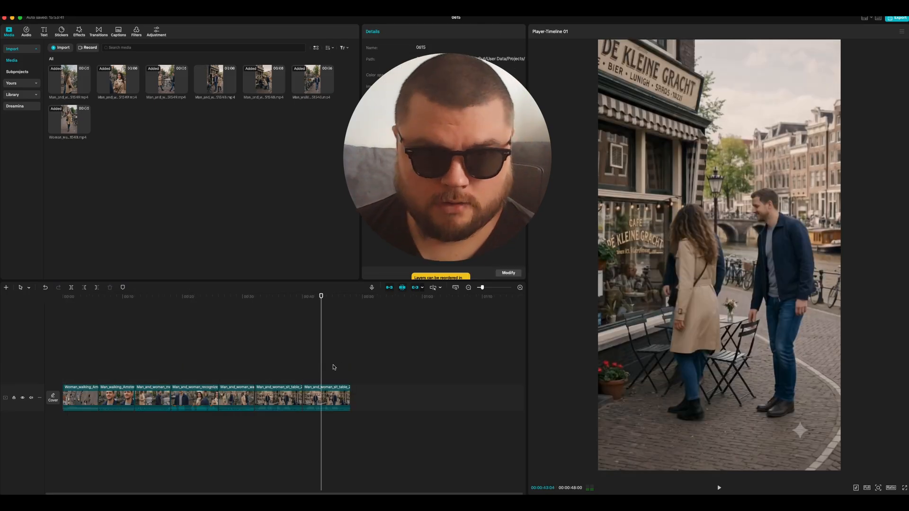
# Step: Play the assembled sequence from the start through the woman's walking clip and into the man's
pyautogui.press('Home')
pyautogui.press('space')
pyautogui.scroll(2, 334, 367)
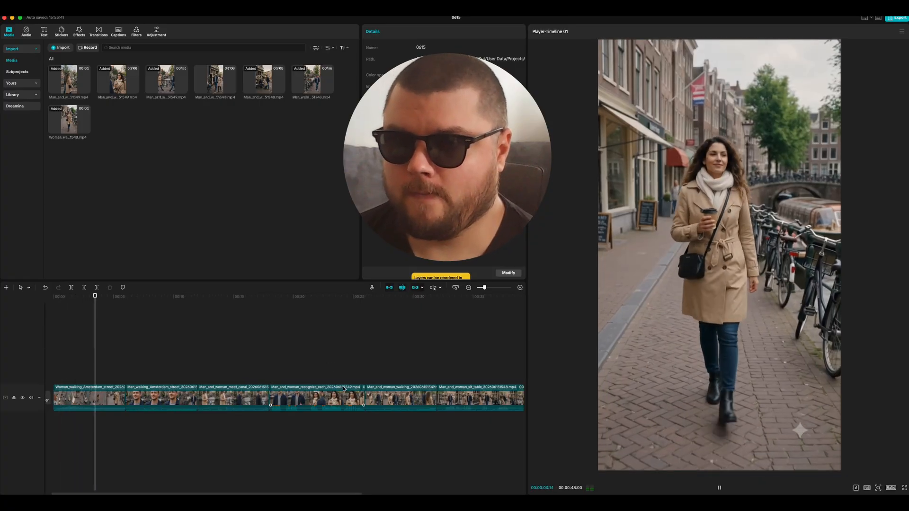
pyautogui.scroll(1, 304, 374)
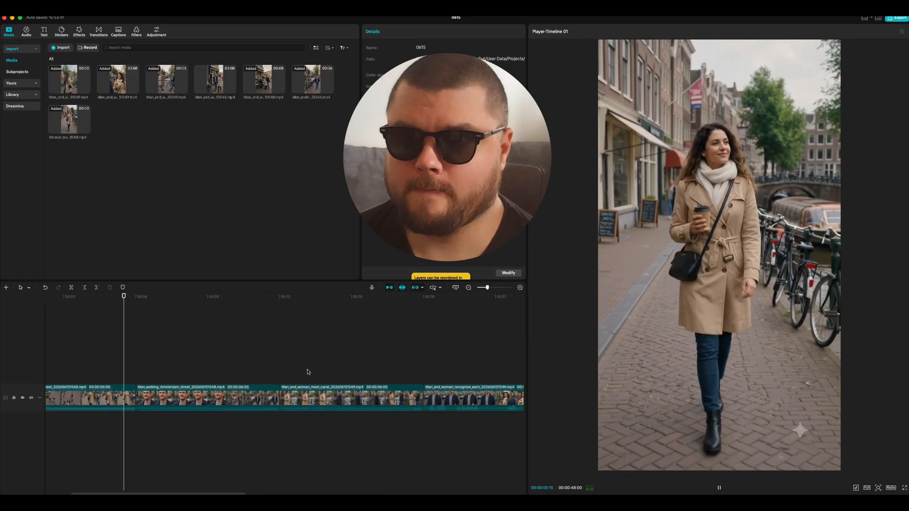
pyautogui.scroll(-1, 187, 346)
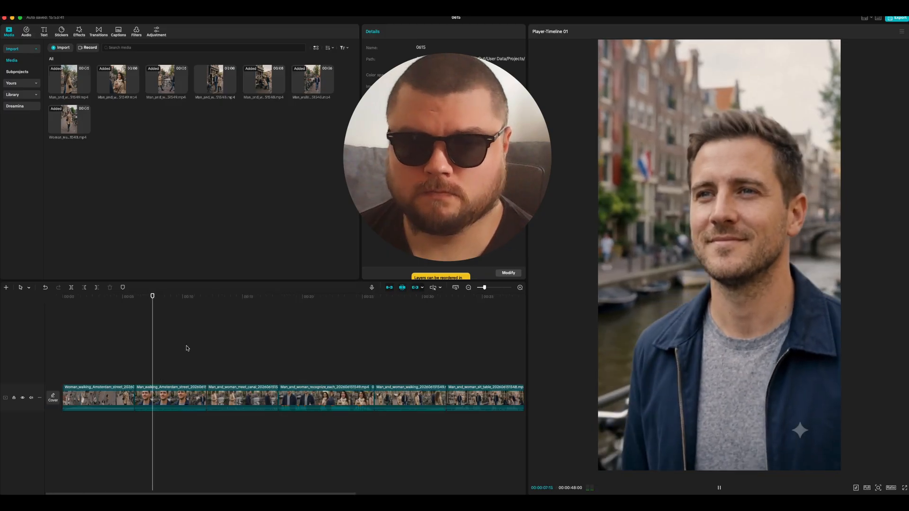
pyautogui.scroll(1, 199, 359)
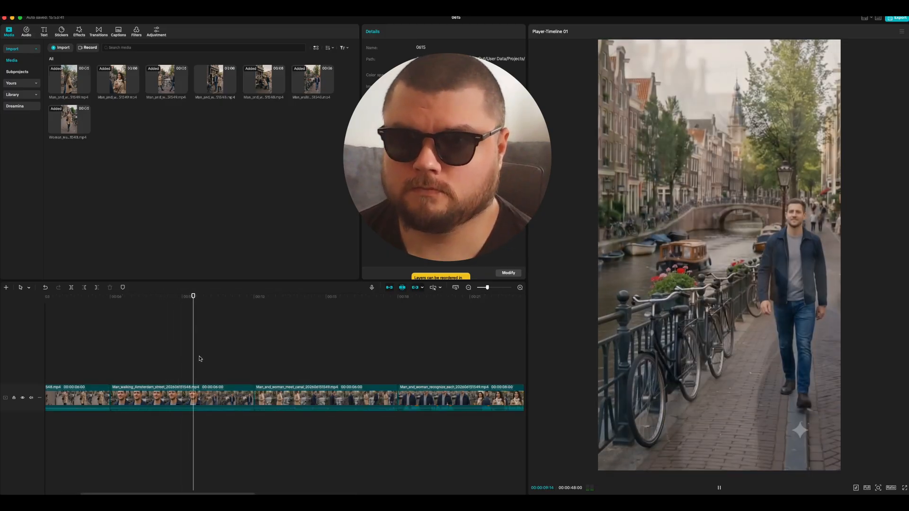
pyautogui.scroll(1, 199, 359)
pyautogui.press('space')
pyautogui.press('Up')
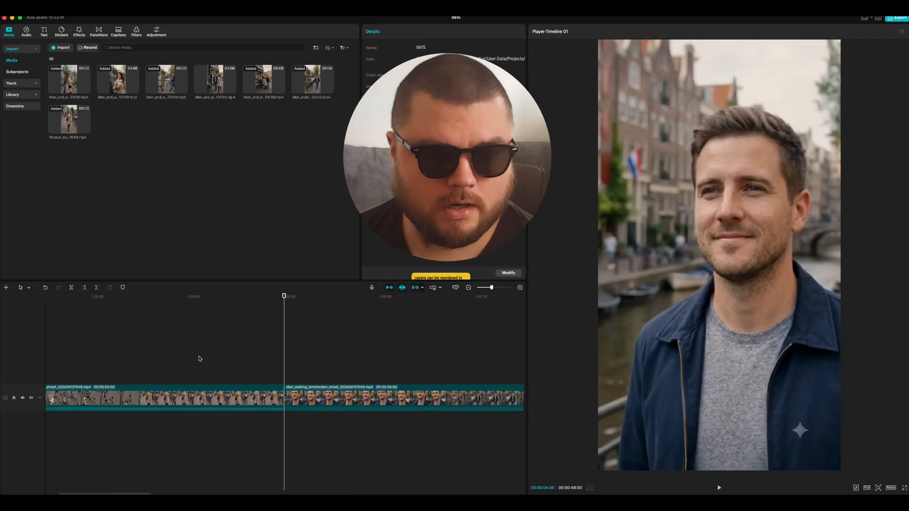
# Step: Split the man's walking clip at 00:00:09:02, just before the close-up blends into the street view
pyautogui.scroll(-1, 216, 363)
pyautogui.click(273, 304)
pyautogui.press('space')
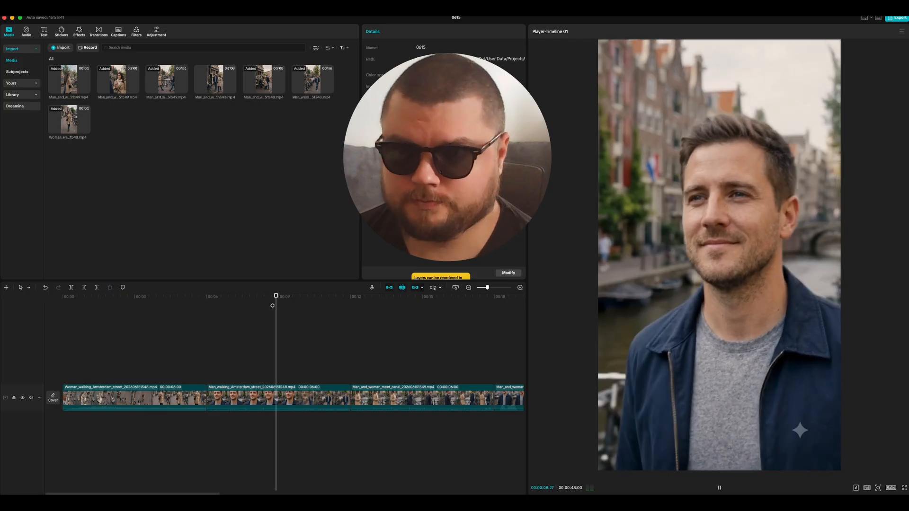
pyautogui.scroll(1, 272, 304)
pyautogui.press('space')
pyautogui.press('Left')
pyautogui.press('Left')
pyautogui.press('Left')
pyautogui.press('Left')
pyautogui.press('Left')
pyautogui.press('Left')
pyautogui.press('Left')
pyautogui.press('Left')
pyautogui.press('Left')
pyautogui.press('Left')
pyautogui.press('Left')
pyautogui.press('Left')
pyautogui.press('Left')
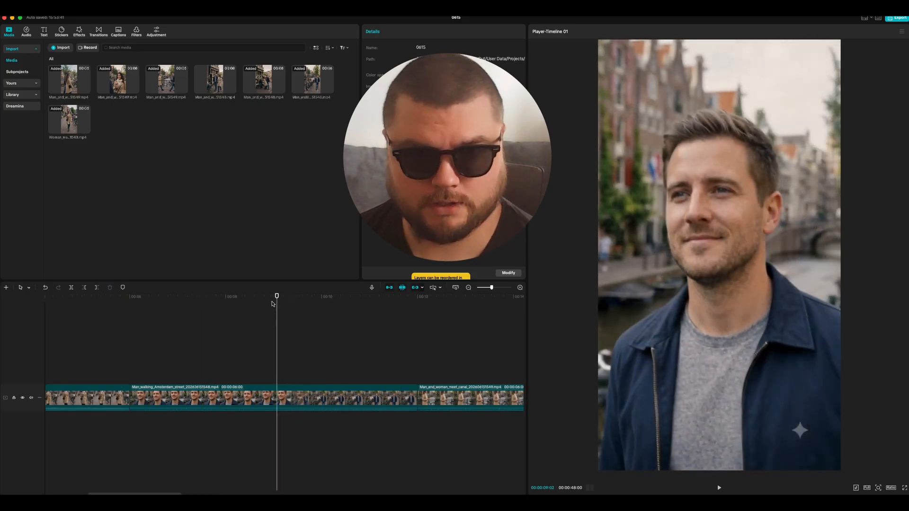
pyautogui.press('super+b')
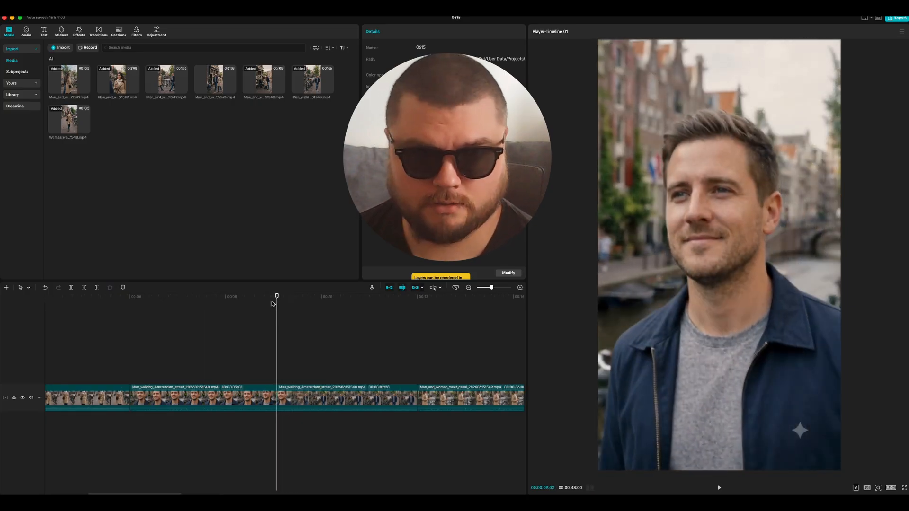
# Step: Split the man's clip again after the blend at 00:00:09:24, delete the blended segment, and play back the cut
pyautogui.press('space')
pyautogui.press('space')
pyautogui.press('super+b')
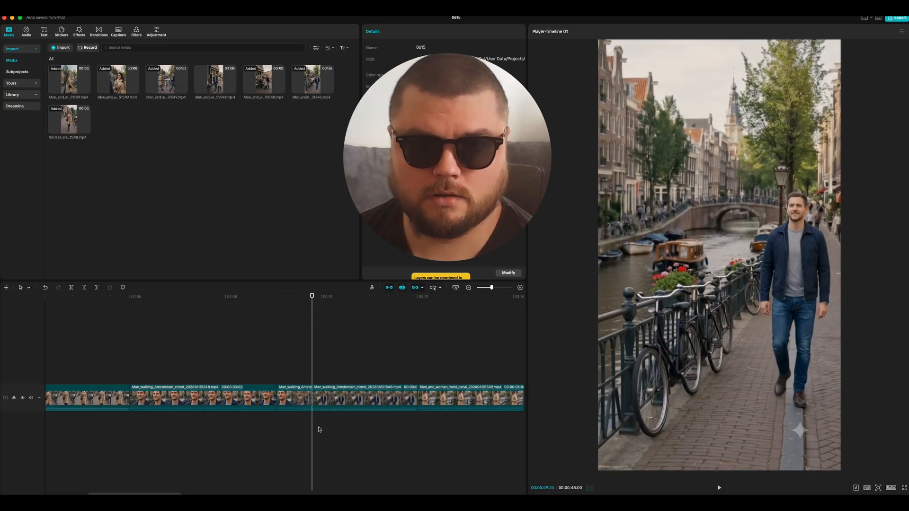
pyautogui.click(298, 400)
pyautogui.press('Delete')
pyautogui.click(237, 315)
pyautogui.press('space')
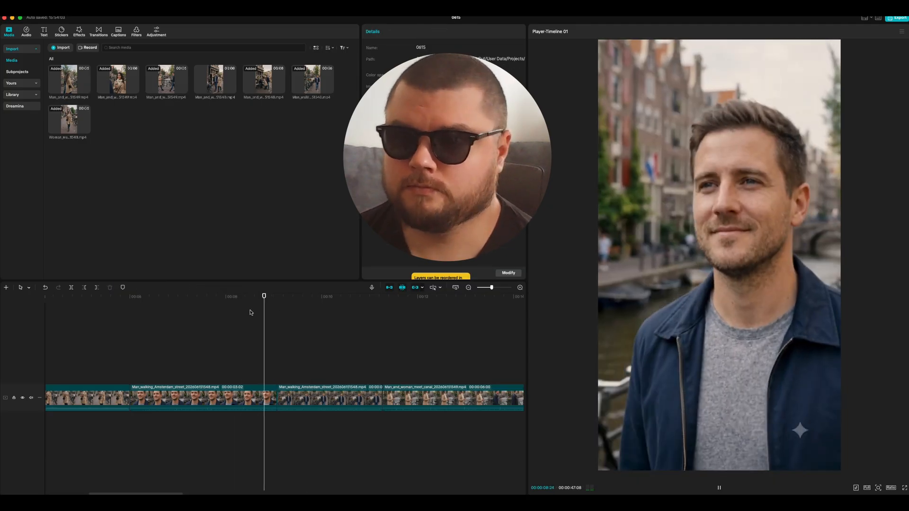
pyautogui.press('super+minus')
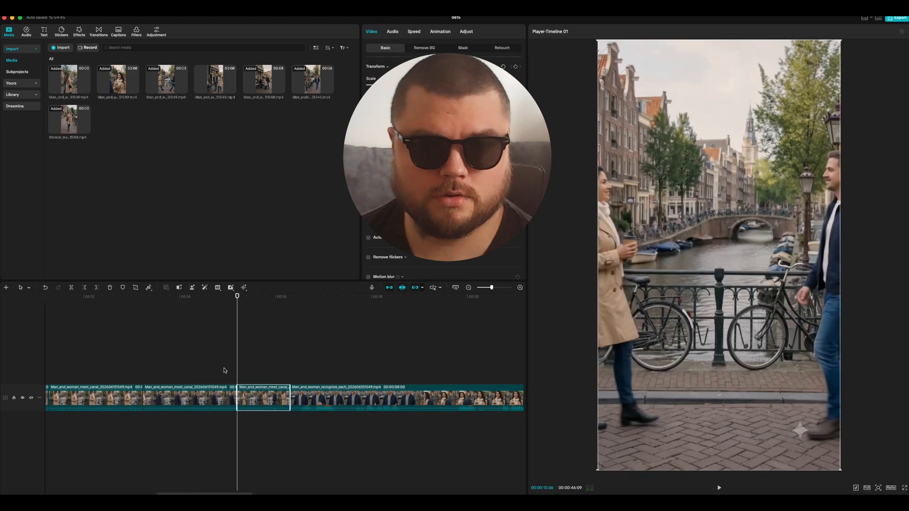
# Step: Find the frame before the man's shot changes in the Man_and_woman_recognize_each clip and set an in point at 00:00:18:20
pyautogui.press('super+minus')
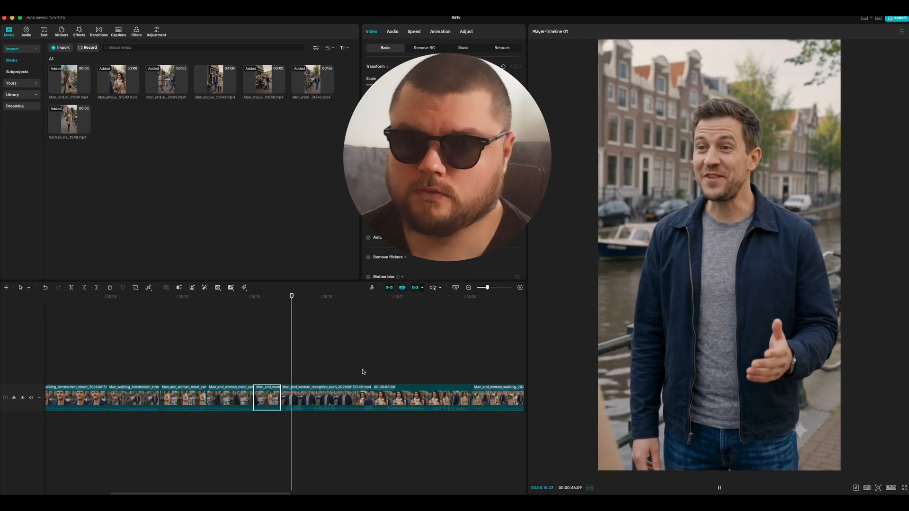
pyautogui.press('space')
pyautogui.press('Left')
pyautogui.press('Left')
pyautogui.press('Left')
pyautogui.press('Left')
pyautogui.press('Left')
pyautogui.press('Left')
pyautogui.press('Left')
pyautogui.press('Left')
pyautogui.press('Left')
pyautogui.press('Left')
pyautogui.press('Left')
pyautogui.press('Left')
pyautogui.press('Left')
pyautogui.press('Left')
pyautogui.press('Left')
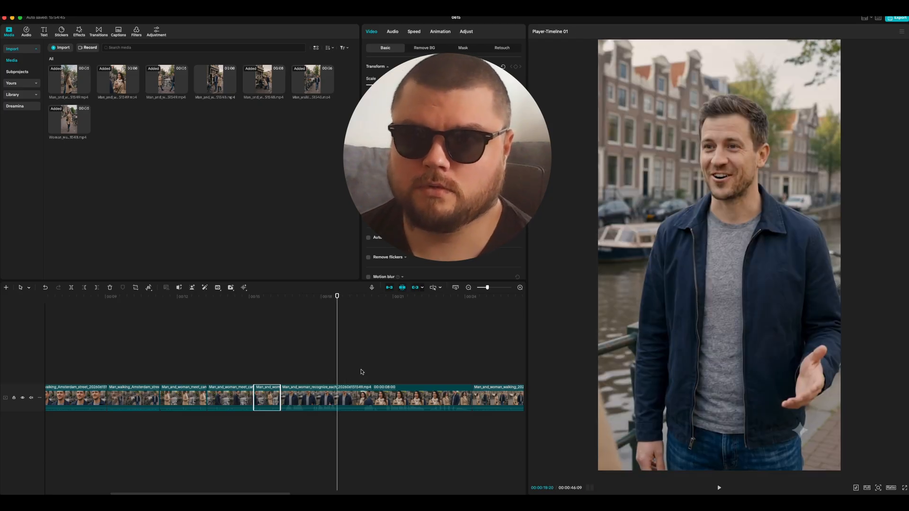
pyautogui.press('i')
# Step: Split the Man_and_woman_recognize_each clip at 00:00:19:24 and delete the transition segment starting at 00:00:18:20
pyautogui.press('space')
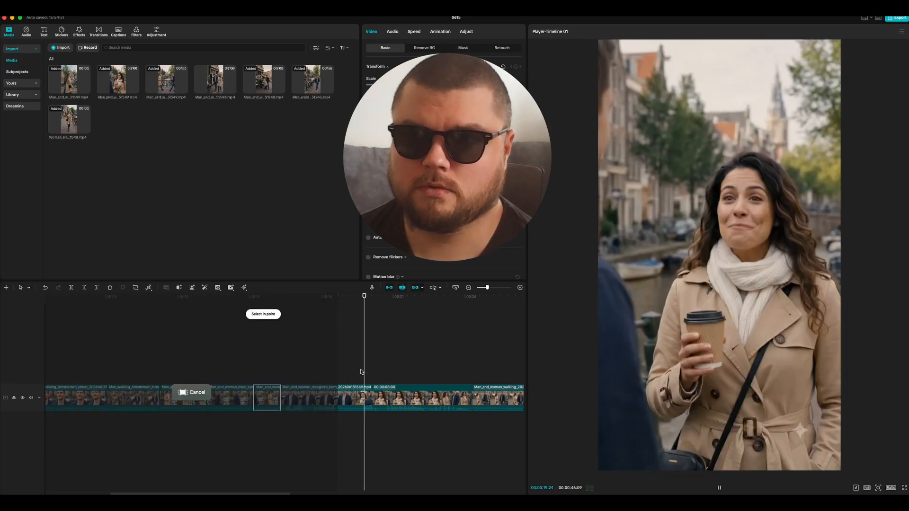
pyautogui.press('space')
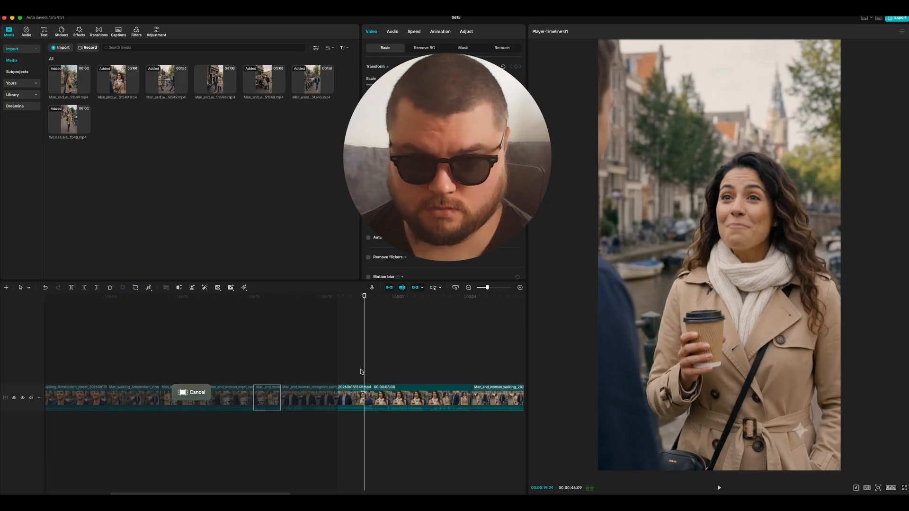
pyautogui.press('Up')
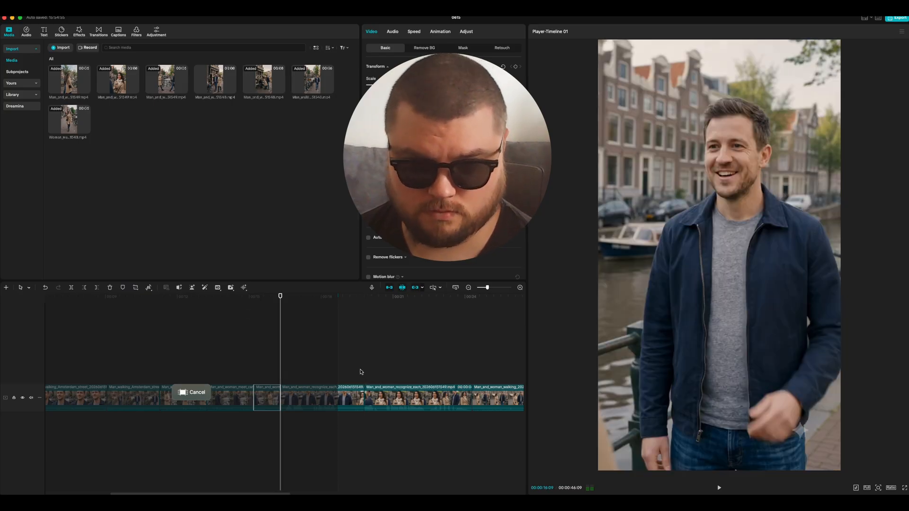
pyautogui.click(336, 307)
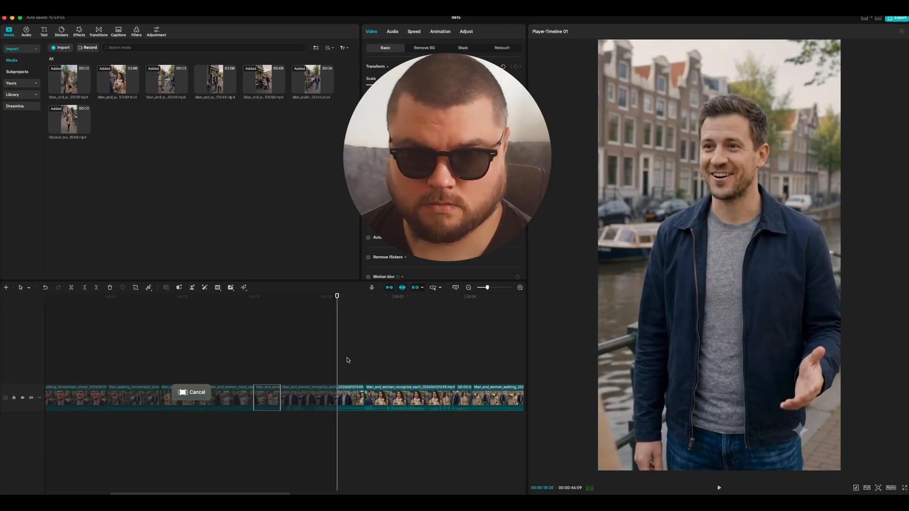
pyautogui.click(352, 402)
pyautogui.press('Delete')
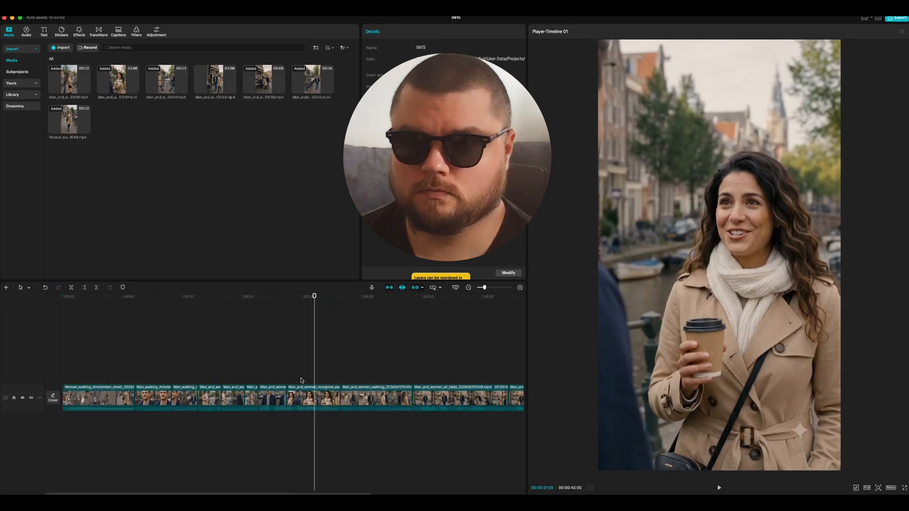
# Step: Cut and set an in point at 00:00:21:03 in the woman's shot, and play the following couple-walking clip at double speed
pyautogui.press('i')
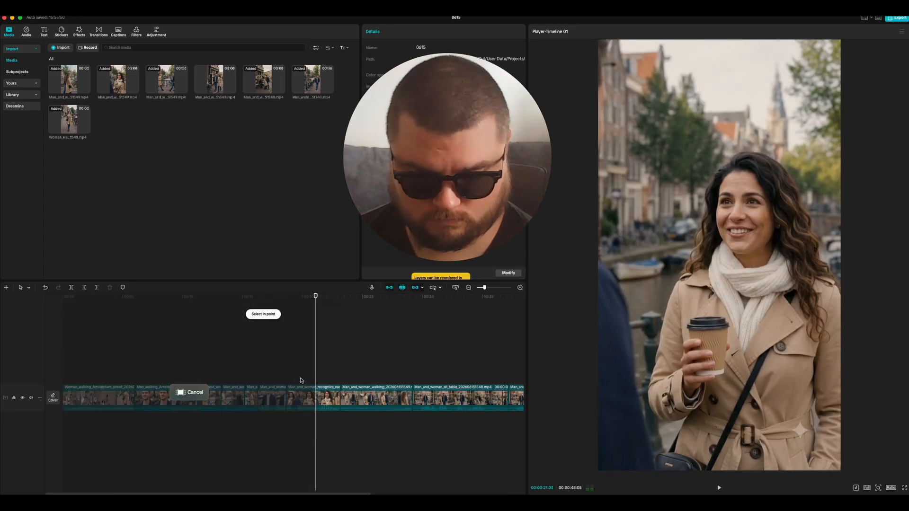
pyautogui.press('space')
pyautogui.scroll(2, 300, 380)
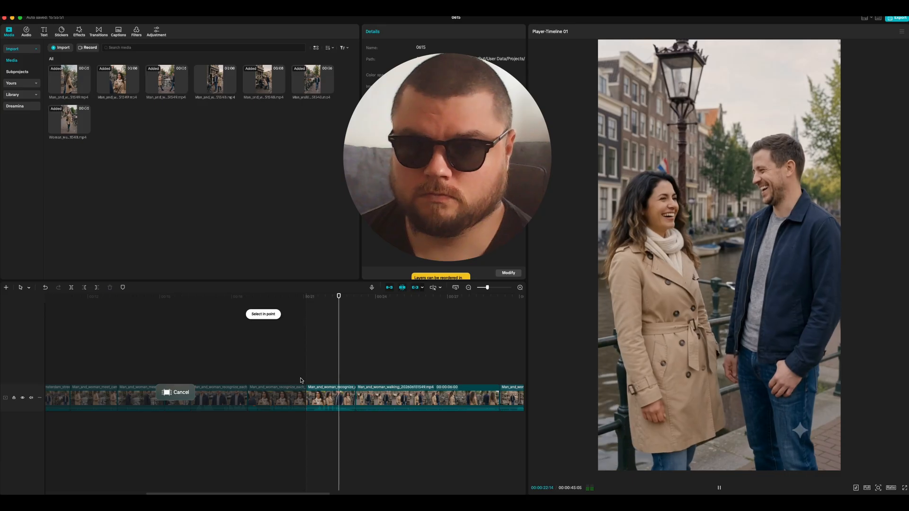
pyautogui.press('l')
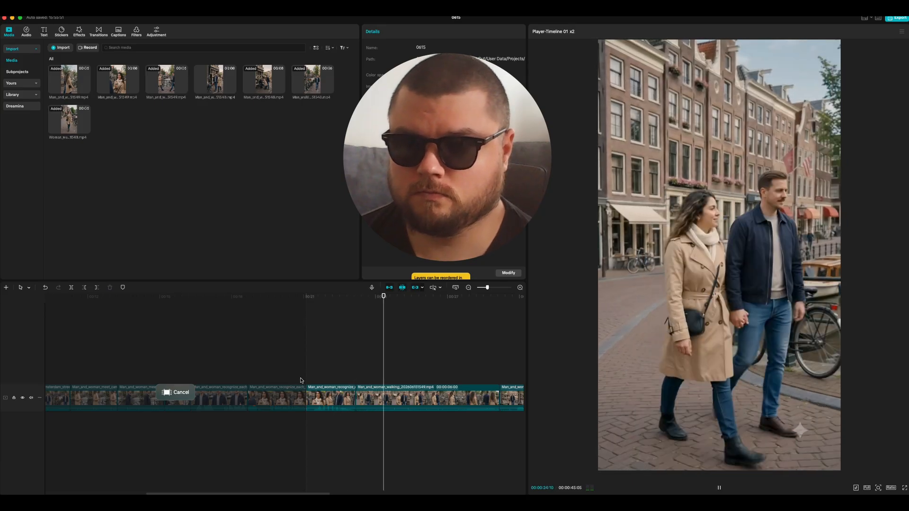
pyautogui.scroll(-2, 300, 381)
pyautogui.press('space')
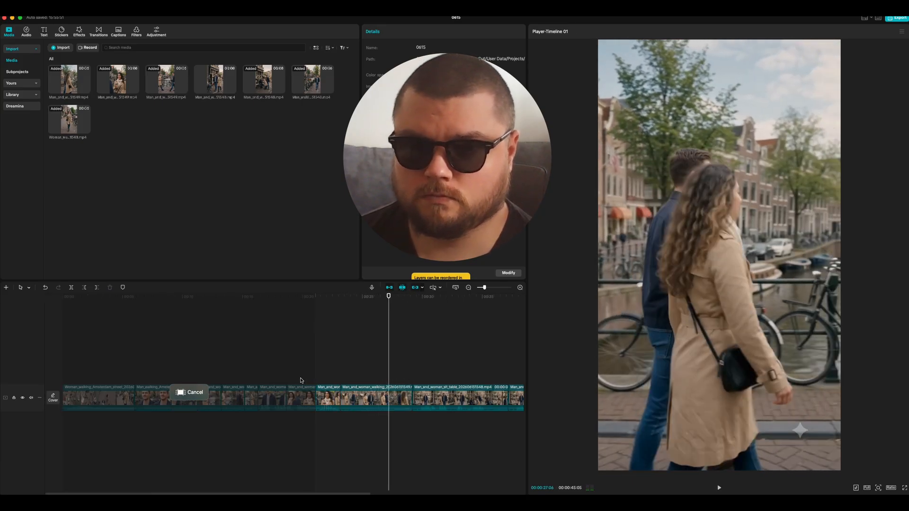
# Step: Split the couple-walking clip at 00:00:27:02, delete that clip from the sequence, and replay from about 00:00:21
pyautogui.press('Left')
pyautogui.press('Left')
pyautogui.press('Left')
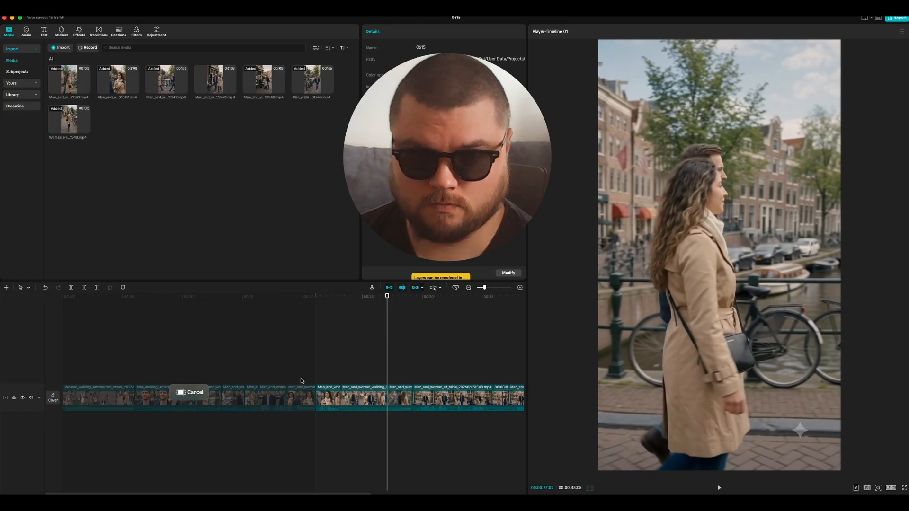
pyautogui.press('Delete')
pyautogui.moveTo(301, 318); pyautogui.dragTo(296, 302)
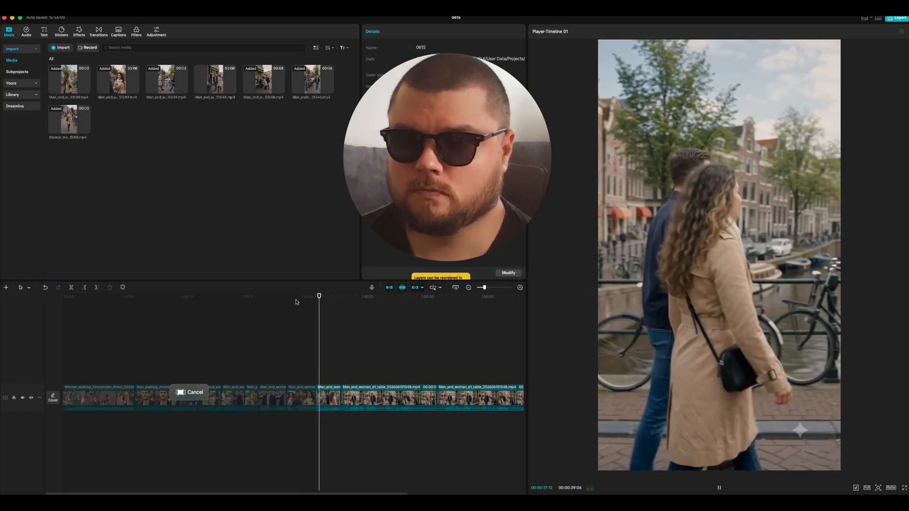
# Step: Play back parts of the edited sequence and check the pacing of the recognition, walking and café shots
pyautogui.press('space')
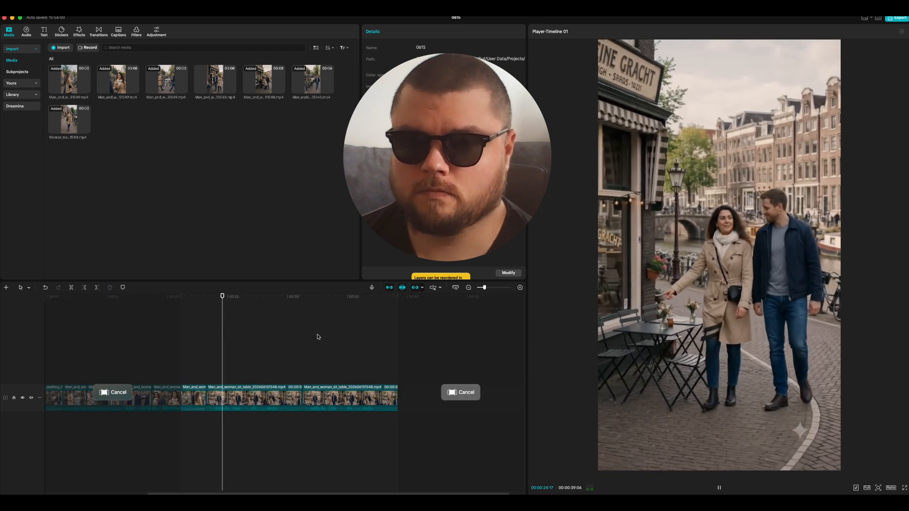
pyautogui.press('space')
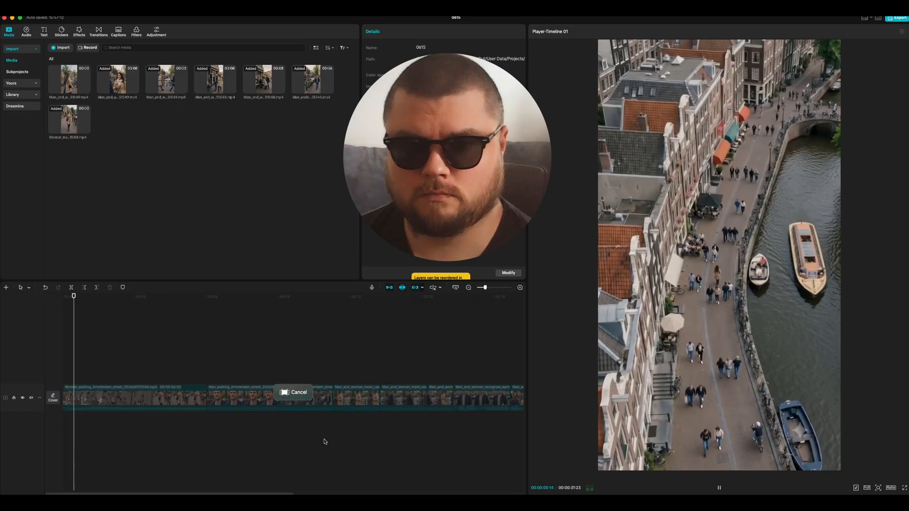
pyautogui.scroll(-5, 341, 369)
pyautogui.press('space')
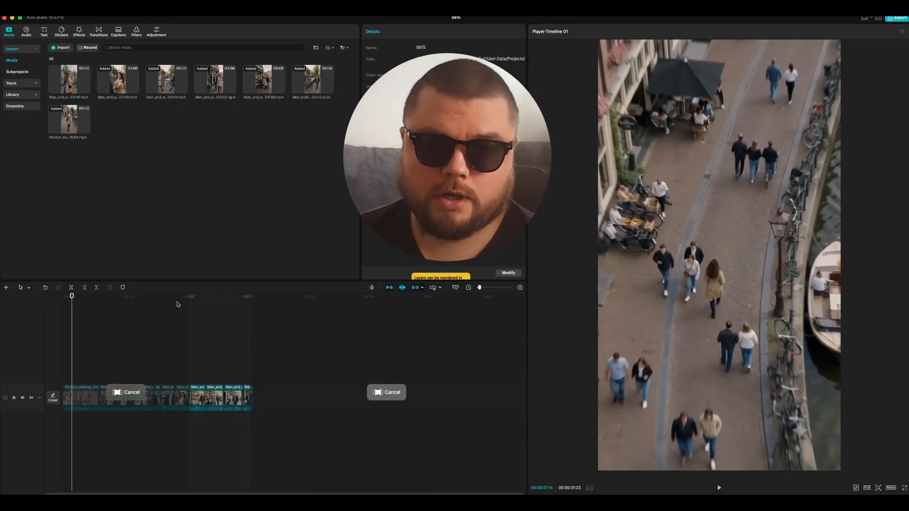
pyautogui.moveTo(181, 306); pyautogui.dragTo(163, 305)
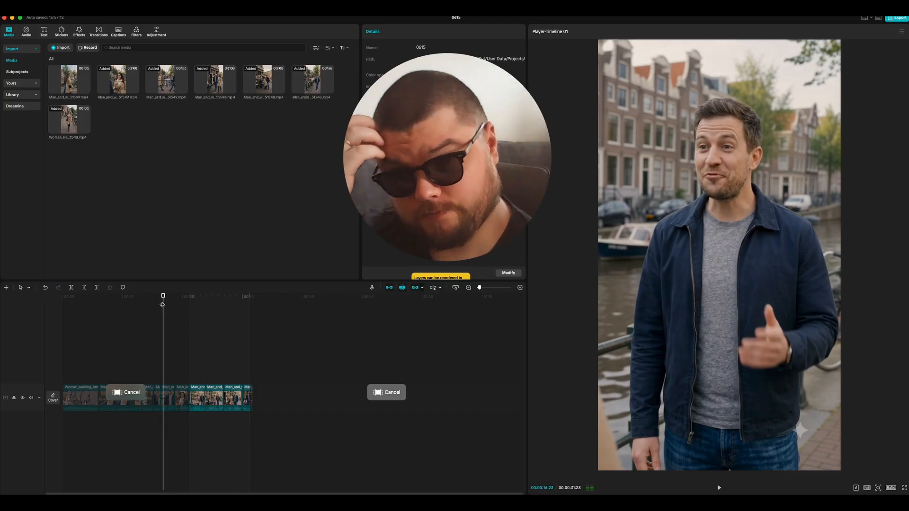
pyautogui.press('space')
pyautogui.press('super+equal')
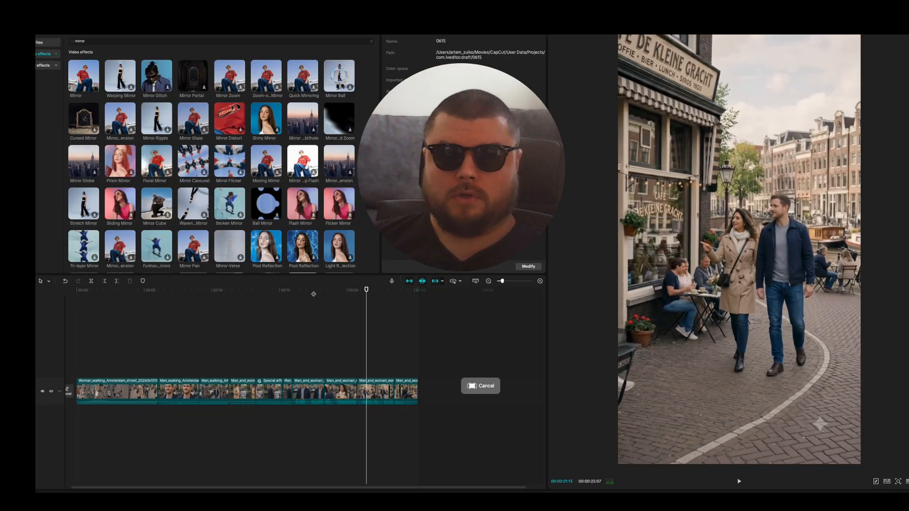
pyautogui.click(314, 290)
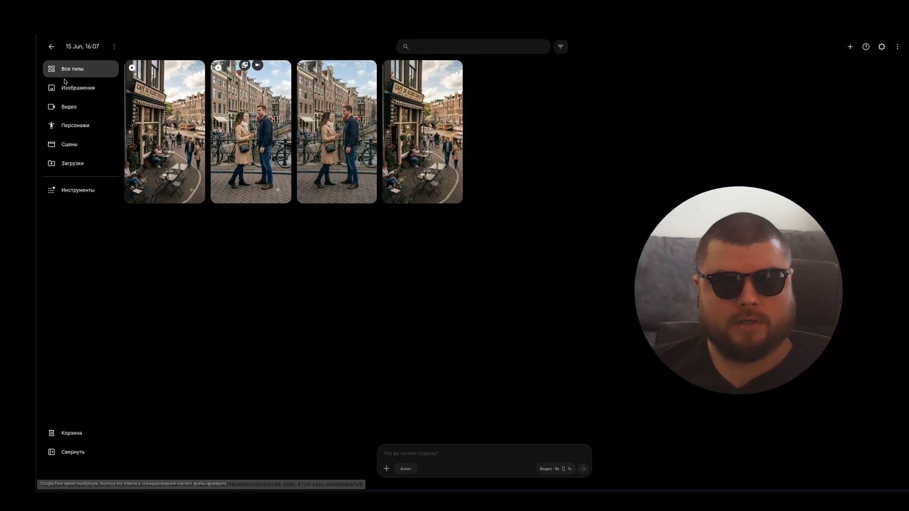
# Step: Switch to Google Flow and download the canal clip of the couple walking out and the café terrace clip
pyautogui.click(149, 114)
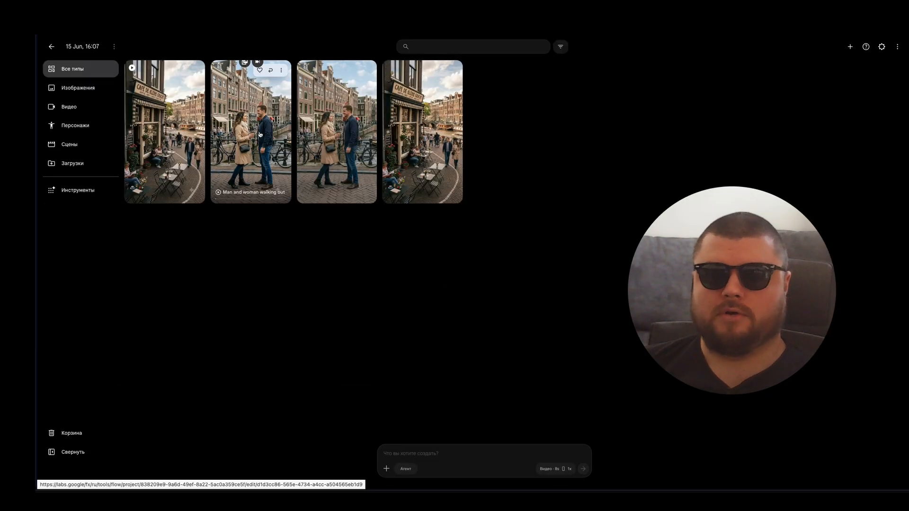
pyautogui.rightClick(274, 113)
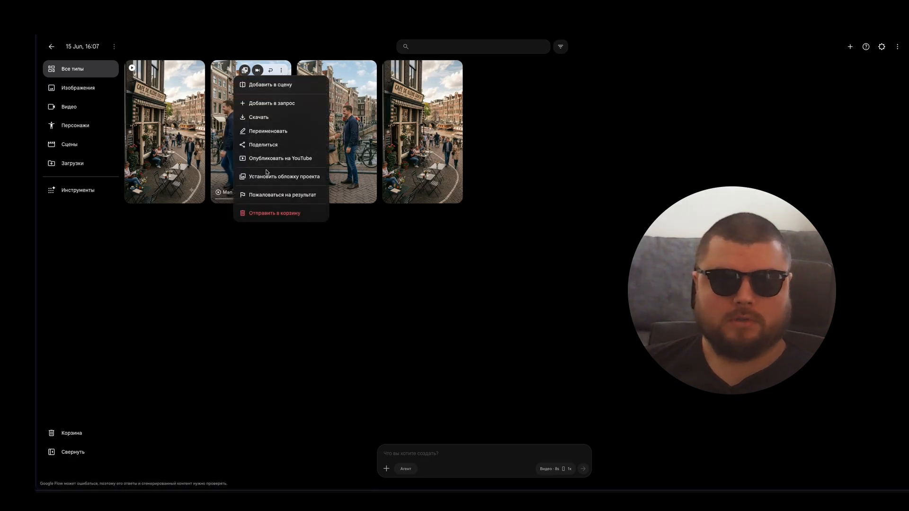
pyautogui.moveTo(274, 112)
pyautogui.click(346, 149)
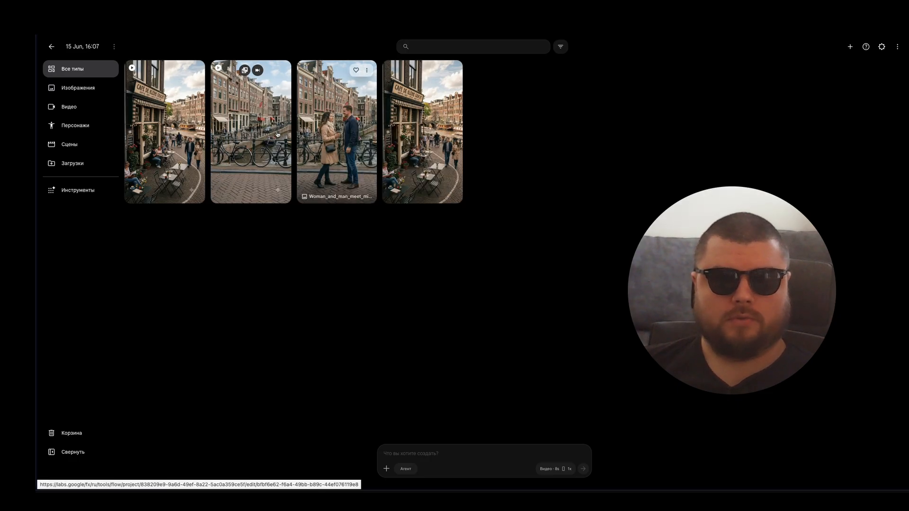
pyautogui.rightClick(191, 123)
pyautogui.moveTo(191, 122)
pyautogui.click(312, 135)
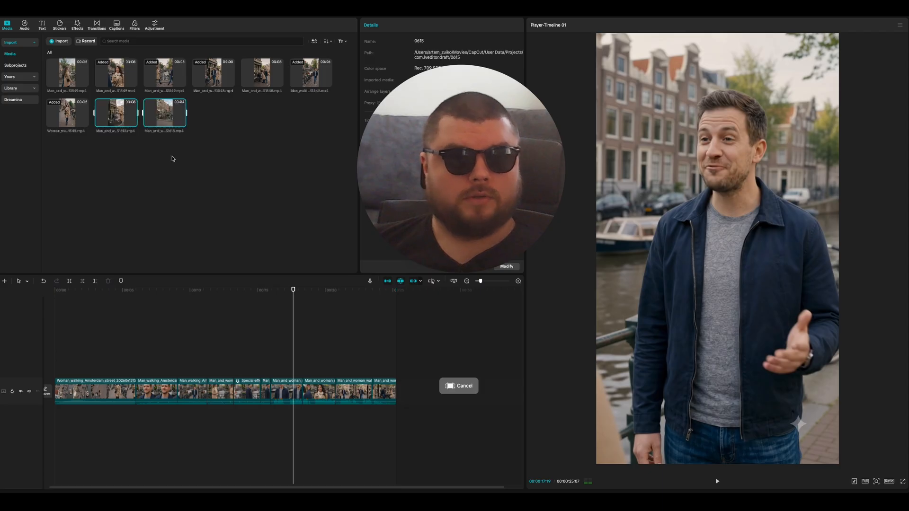
# Step: Preview the newly imported café terrace clip and the canal clip from the media library in CapCut
pyautogui.click(115, 115)
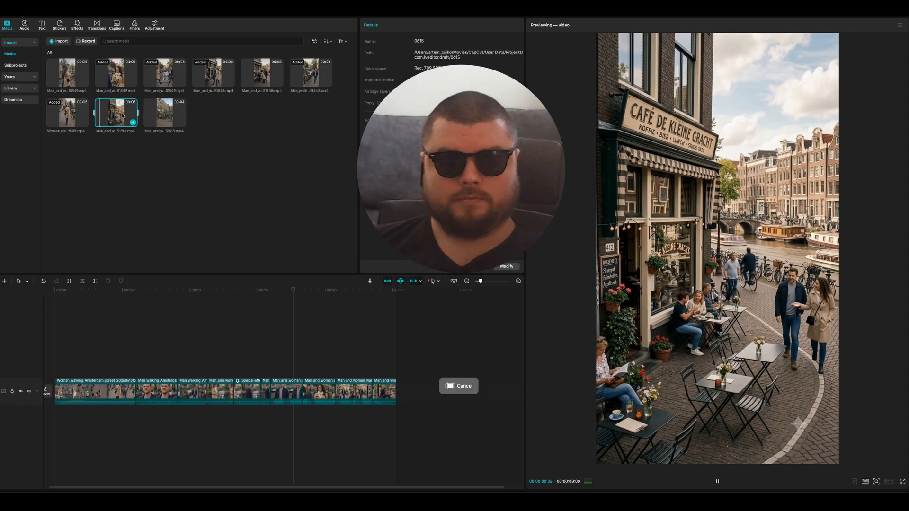
pyautogui.click(162, 117)
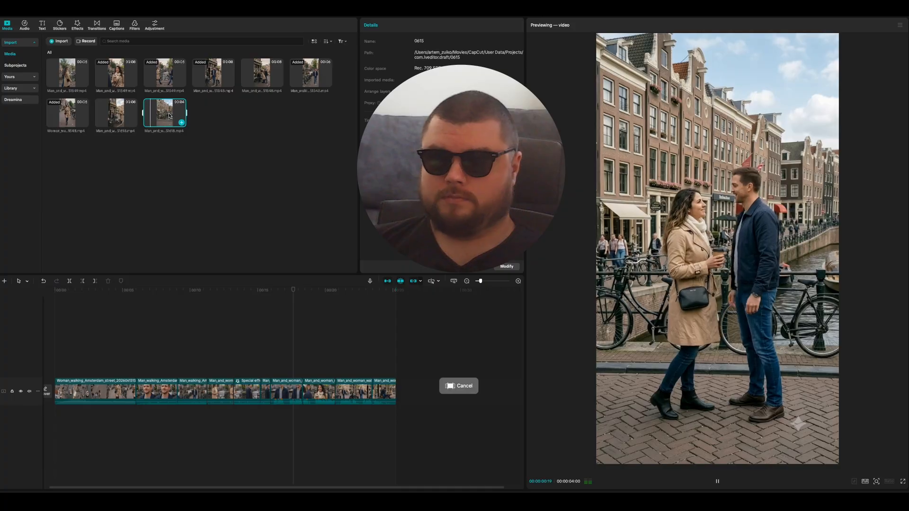
pyautogui.click(179, 196)
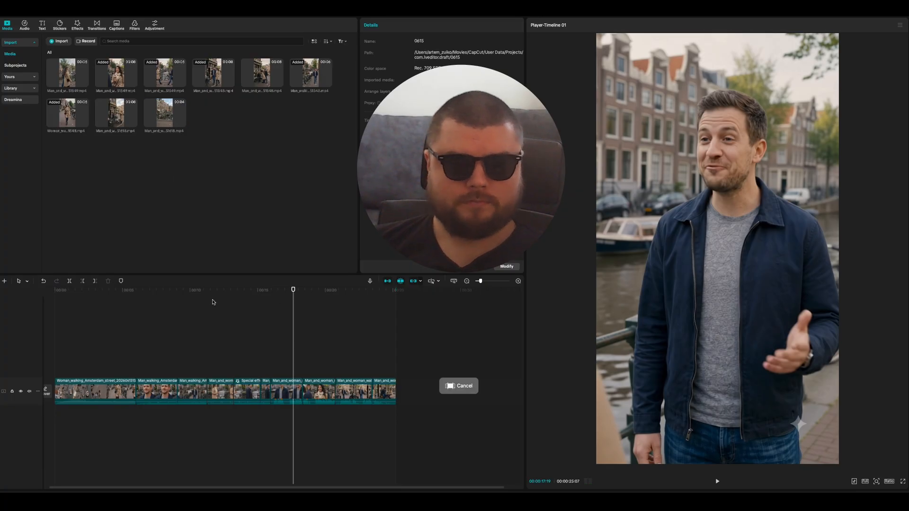
# Step: Insert the Man_and_woman_walking_out clip at 00:00:20:22 in the sequence and replay from 00:00:17:14
pyautogui.click(215, 305)
pyautogui.press('space')
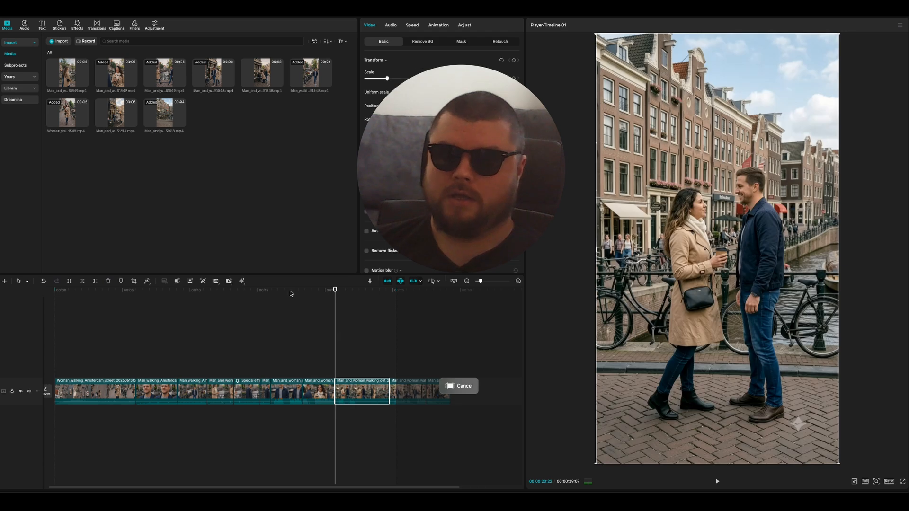
pyautogui.click(292, 298)
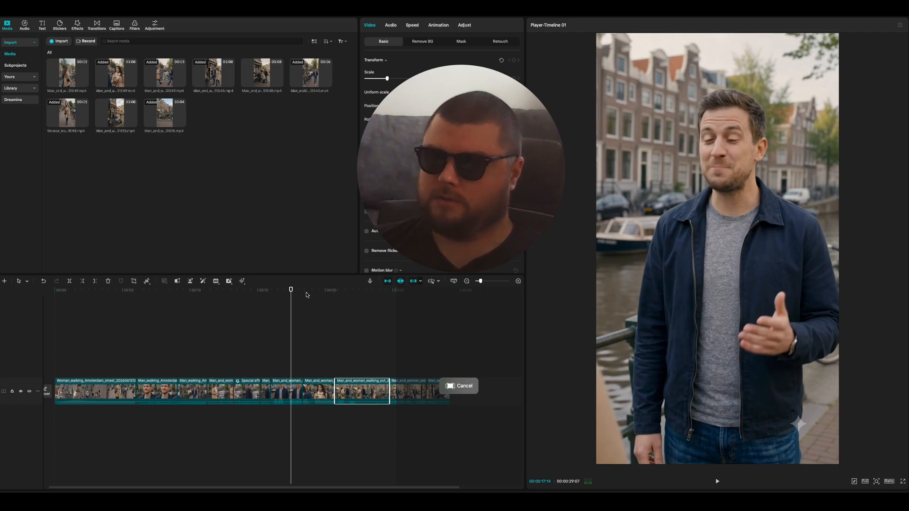
pyautogui.press('space')
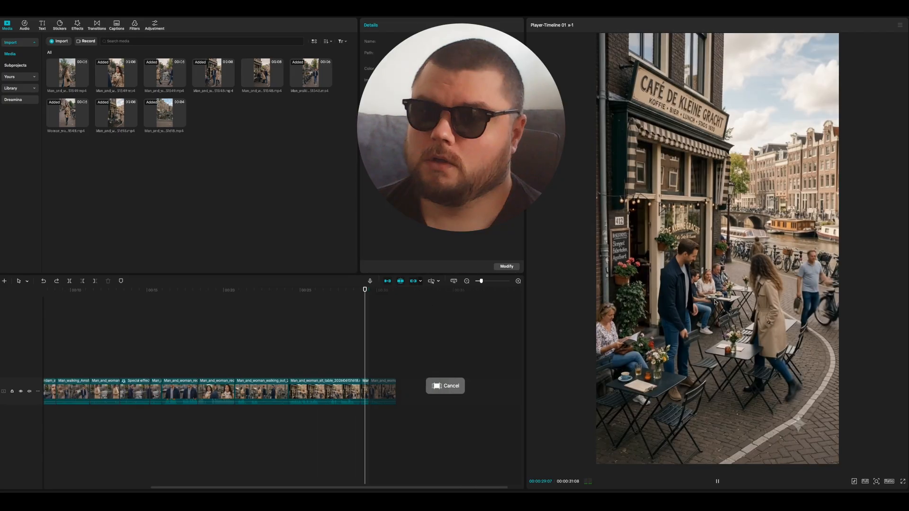
# Step: Examine frame by frame, between 00:00:29:08 and 00:00:29:16, where the shot changes from the couple standing to sitting at the table
pyautogui.press('space')
pyautogui.press('Up')
pyautogui.press('Up')
pyautogui.press('space')
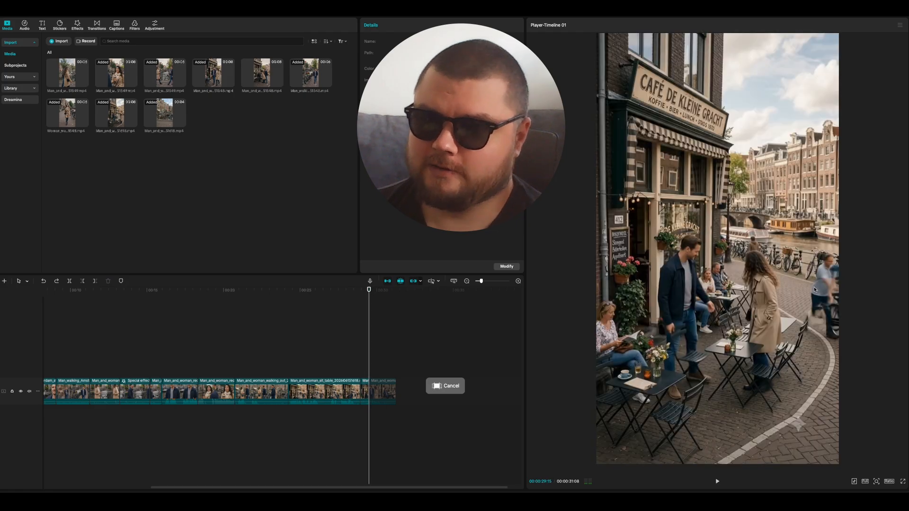
pyautogui.press('Right')
pyautogui.press('Right')
pyautogui.press('Right')
pyautogui.press('Left')
pyautogui.press('Left')
pyautogui.press('Left')
pyautogui.press('Left')
pyautogui.press('Left')
pyautogui.press('Left')
pyautogui.press('Left')
pyautogui.press('Left')
pyautogui.press('Left')
pyautogui.press('Left')
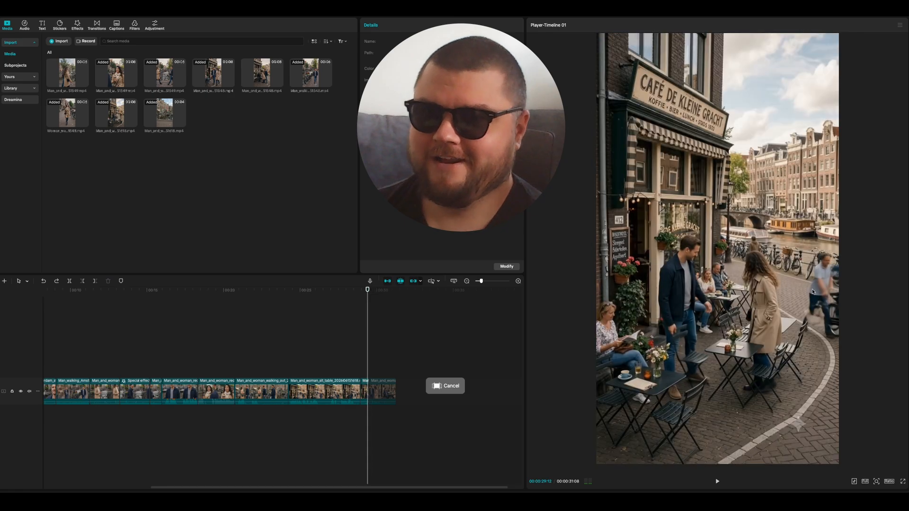
pyautogui.press('Left')
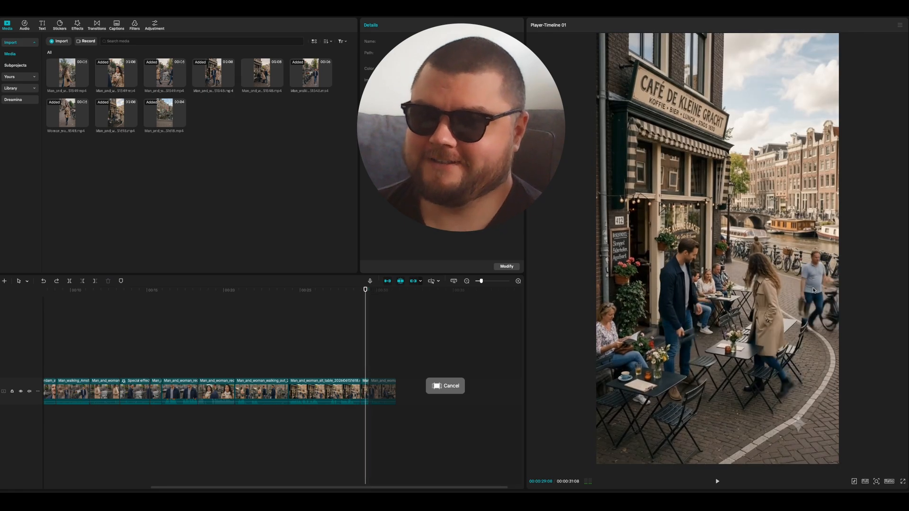
pyautogui.press('Right')
pyautogui.press('Right')
pyautogui.press('Right')
pyautogui.press('Right')
pyautogui.press('Right')
pyautogui.press('Right')
pyautogui.press('Right')
pyautogui.press('Right')
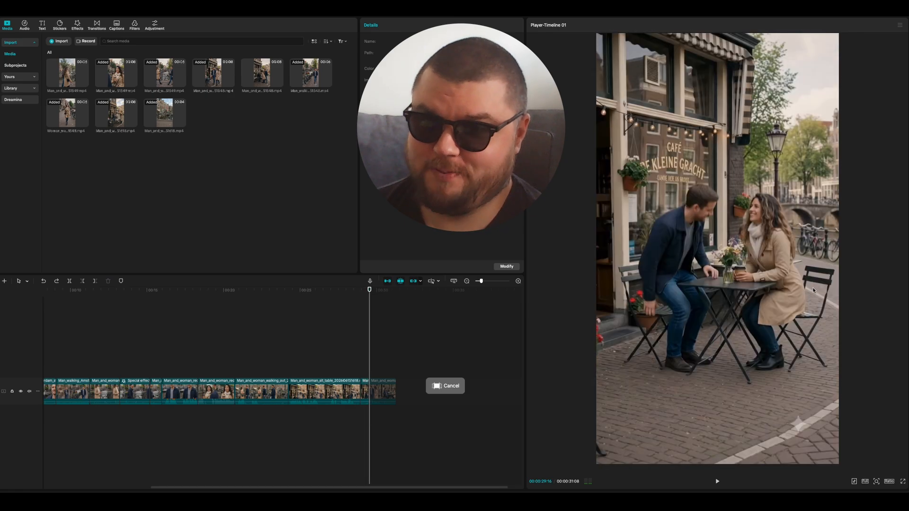
pyautogui.press('Left')
pyautogui.press('Left')
pyautogui.press('Left')
pyautogui.press('Left')
pyautogui.press('Left')
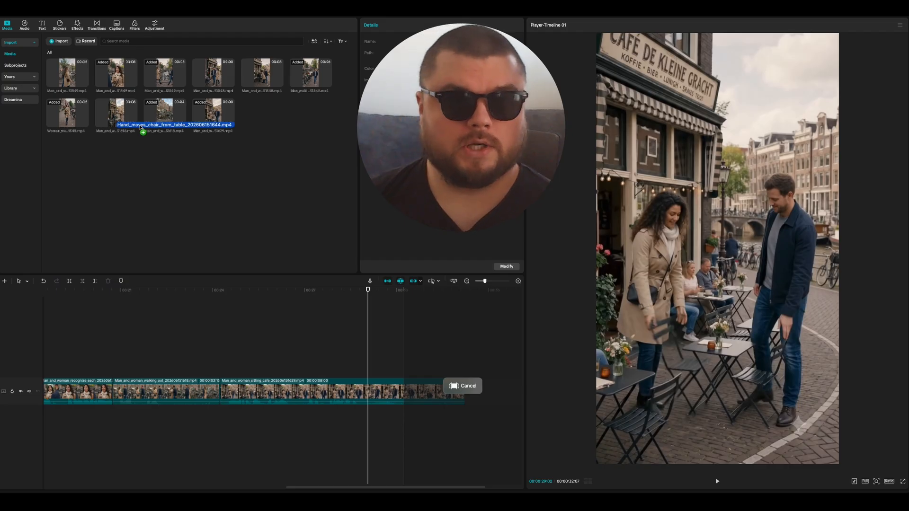
# Step: Place the Hand_moves_chair_from_table clip on a track above the Man_and_woman_sitting_cafe clip, starting at 00:00:28:25
pyautogui.moveTo(140, 128); pyautogui.dragTo(142, 129)
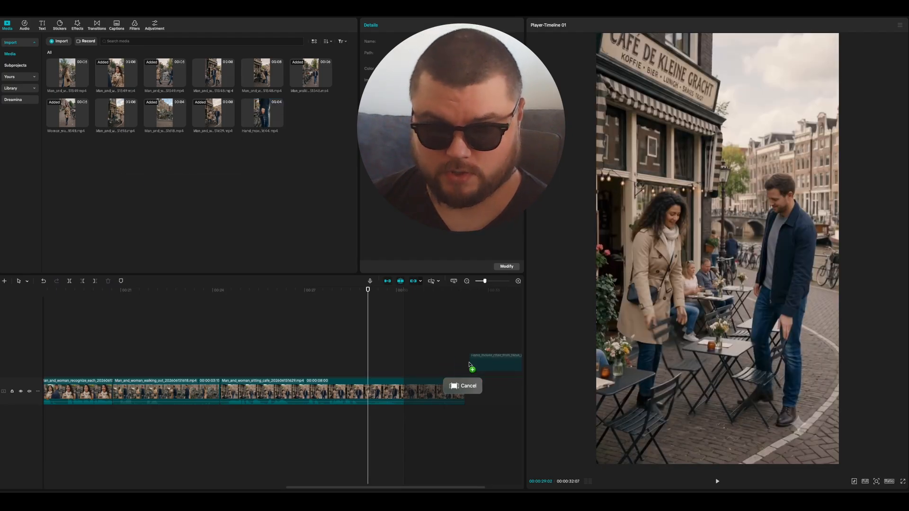
pyautogui.moveTo(468, 363); pyautogui.dragTo(468, 363)
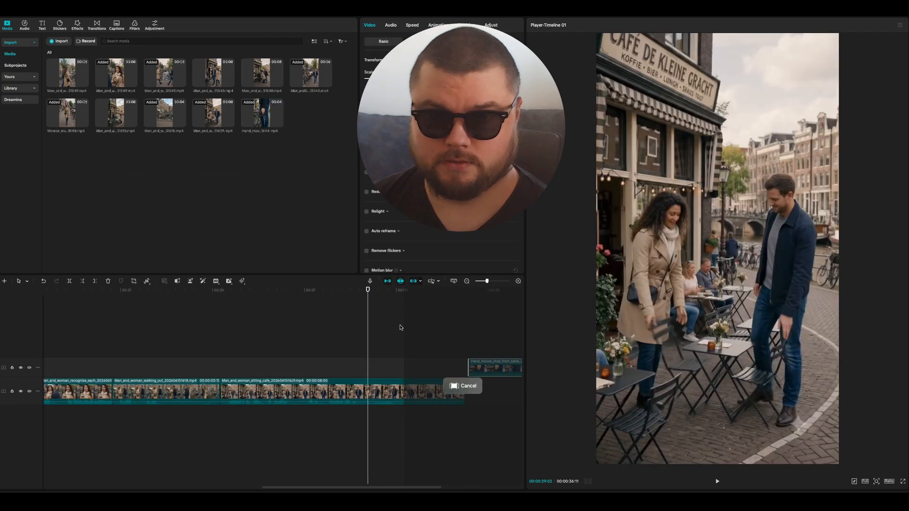
pyautogui.click(340, 293)
pyautogui.press('space')
pyautogui.press('super+equal')
pyautogui.press('j')
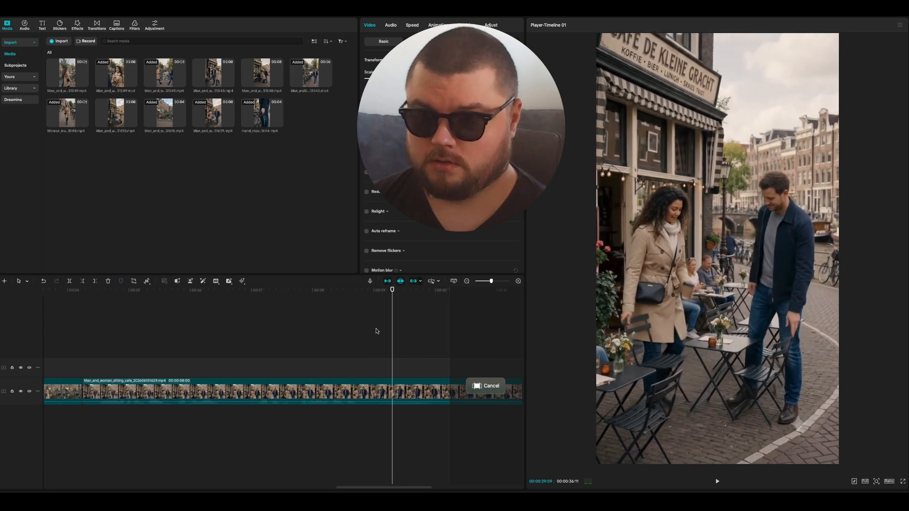
pyautogui.press('space')
pyautogui.press('super+minus')
pyautogui.press('super+minus')
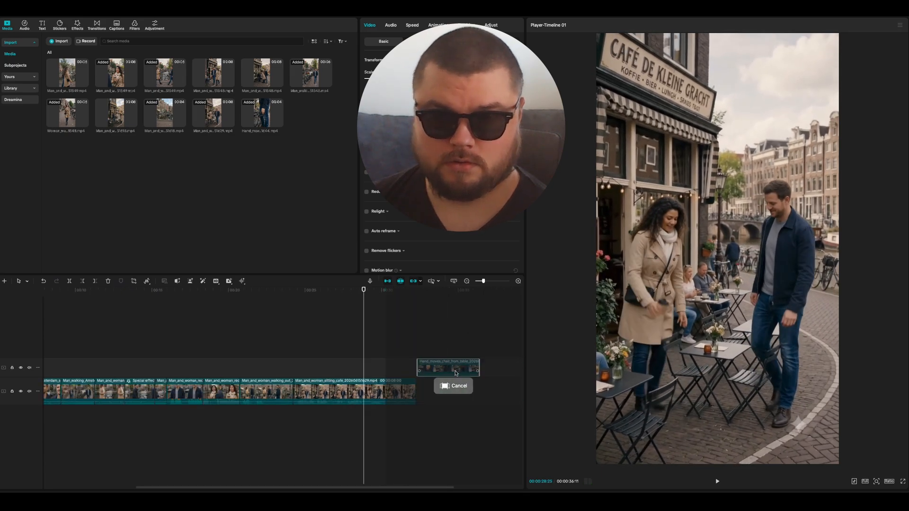
pyautogui.moveTo(451, 365); pyautogui.dragTo(402, 364)
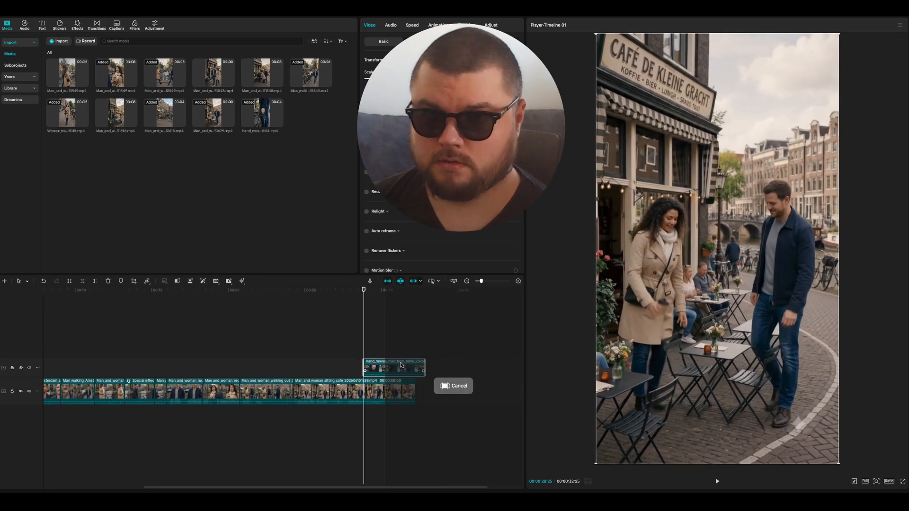
# Step: Play the Hand_moves_chair_from_table clip, split it at 00:00:30:12 and delete the part after the cut
pyautogui.press('super+equal')
pyautogui.press('super+equal')
pyautogui.click(333, 291)
pyautogui.press('space')
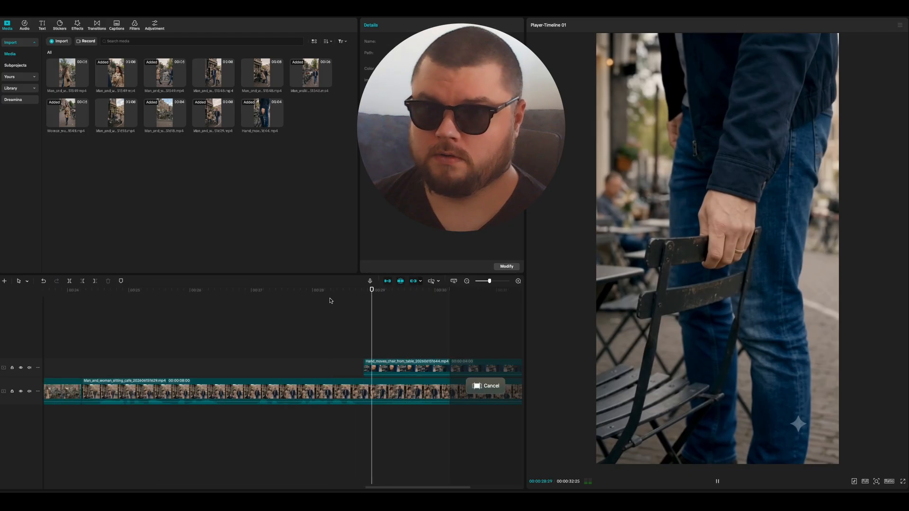
pyautogui.press('space')
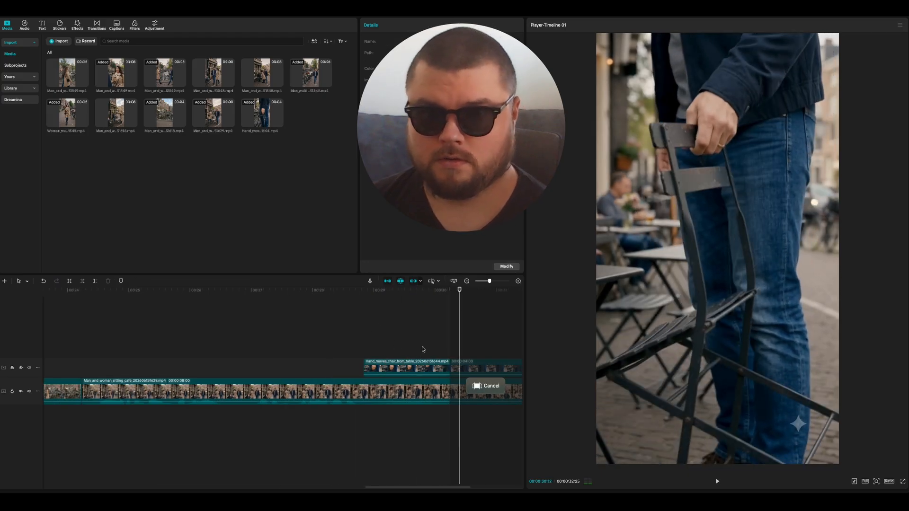
pyautogui.press('super+b')
pyautogui.click(461, 372)
pyautogui.press('Delete')
pyautogui.press('super+minus')
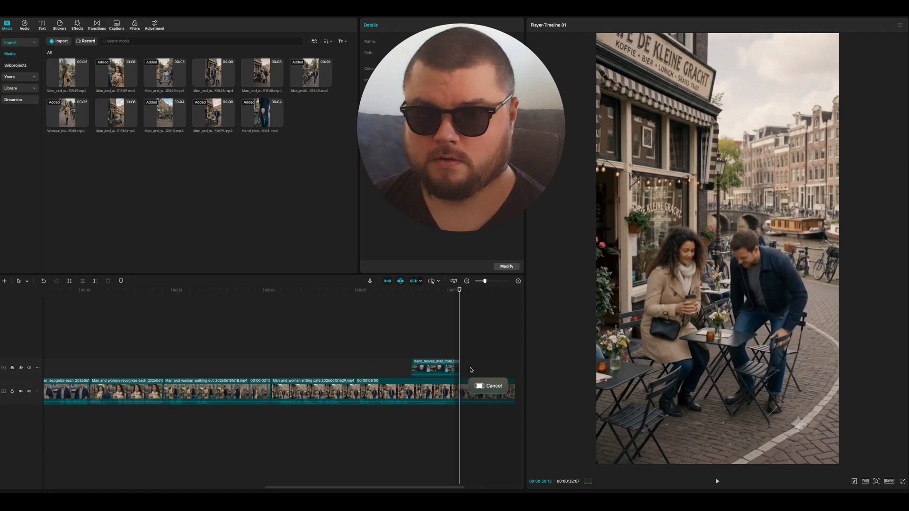
# Step: Replay the chair close-up and trim its start so the clip lasts 00:00:01:08
pyautogui.click(393, 292)
pyautogui.press('space')
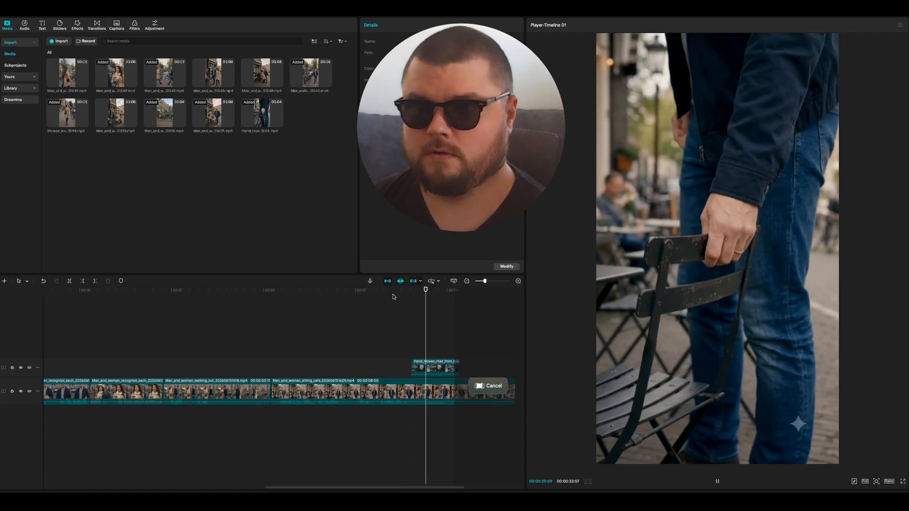
pyautogui.press('space')
pyautogui.press('super+equal')
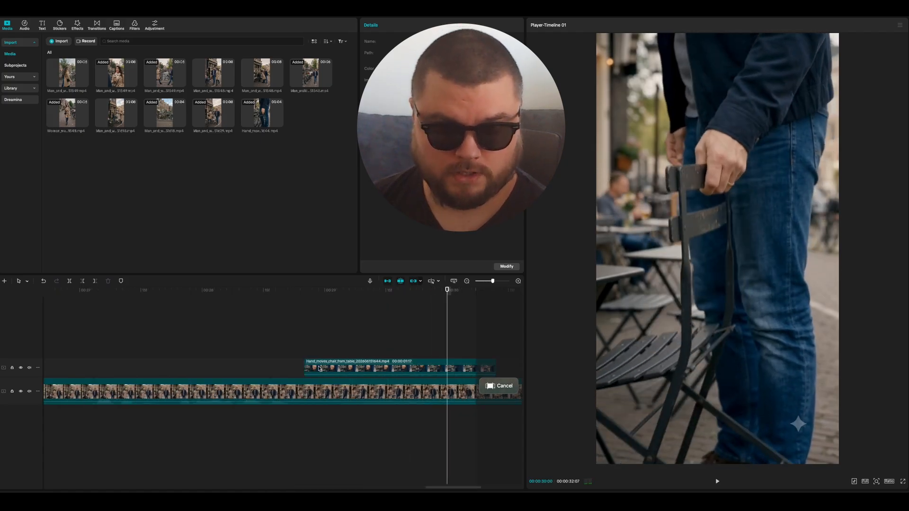
pyautogui.moveTo(305, 366); pyautogui.dragTo(339, 365)
pyautogui.press('space')
pyautogui.press('space')
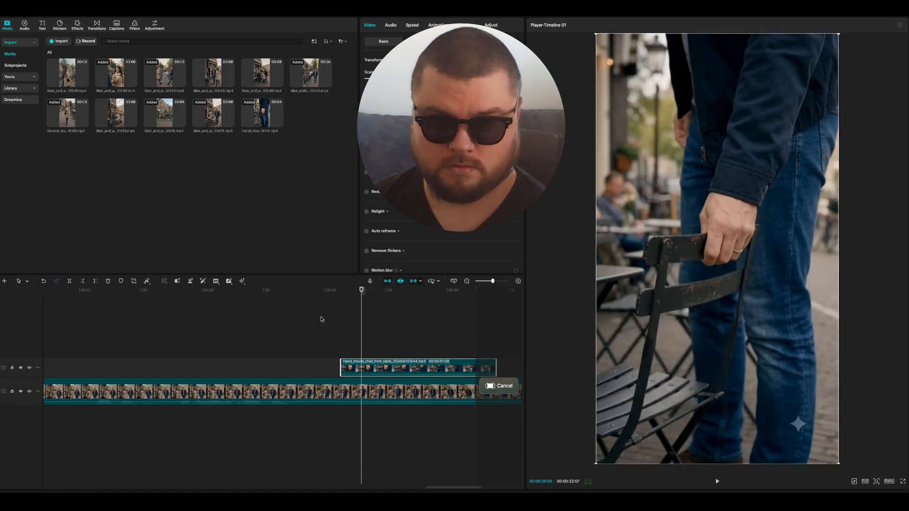
# Step: Find the frame where the man reaches for the chair and move the chair close-up earlier, starting shortly before 00:00:29:00
pyautogui.click(244, 296)
pyautogui.press('space')
pyautogui.press('space')
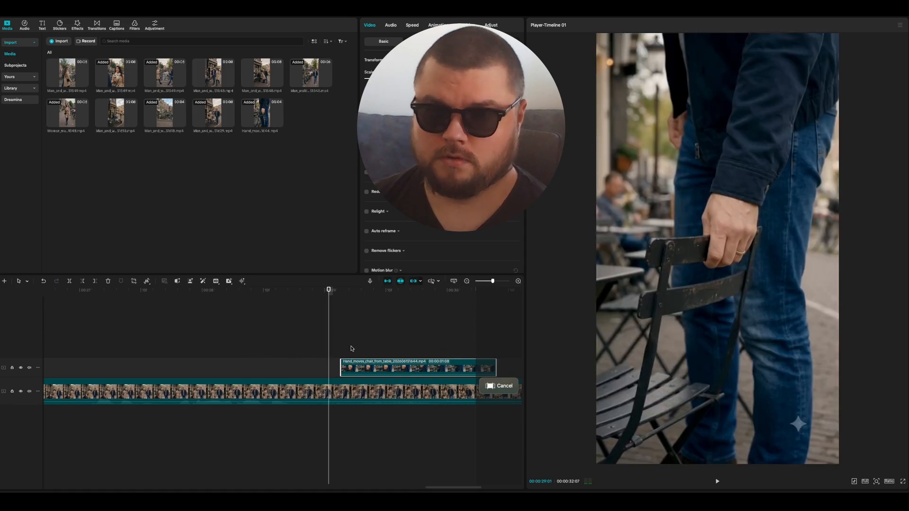
pyautogui.press('Left')
pyautogui.press('Left')
pyautogui.press('Left')
pyautogui.press('Left')
pyautogui.press('Left')
pyautogui.press('Left')
pyautogui.press('Left')
pyautogui.press('Left')
pyautogui.press('Left')
pyautogui.press('Left')
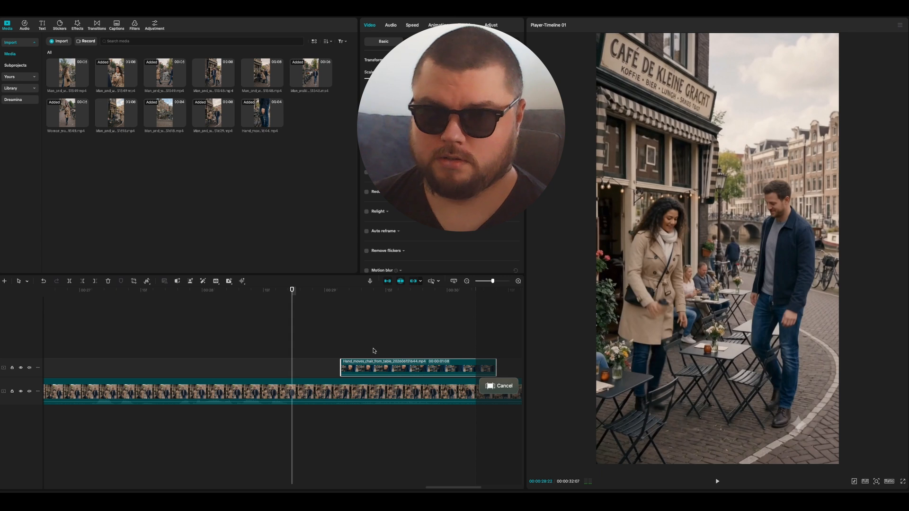
pyautogui.press('Right')
pyautogui.press('Right')
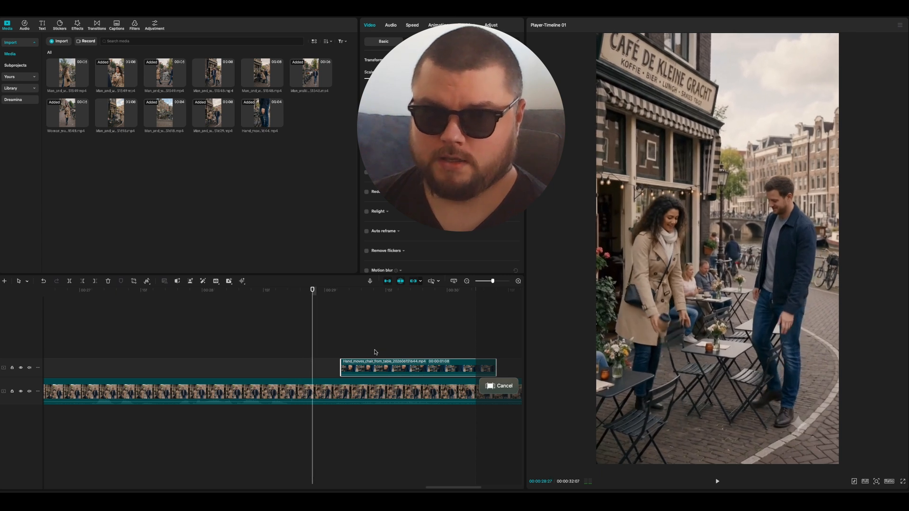
pyautogui.press('Left')
pyautogui.moveTo(380, 370); pyautogui.dragTo(344, 370)
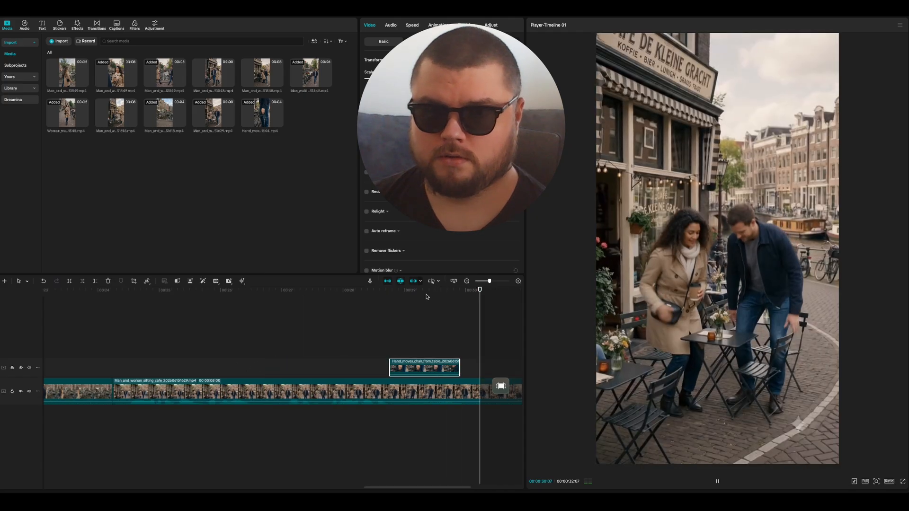
# Step: Play the cafe scene with the repositioned chair close-up through to the end of the video to check the cuts
pyautogui.press('super+minus')
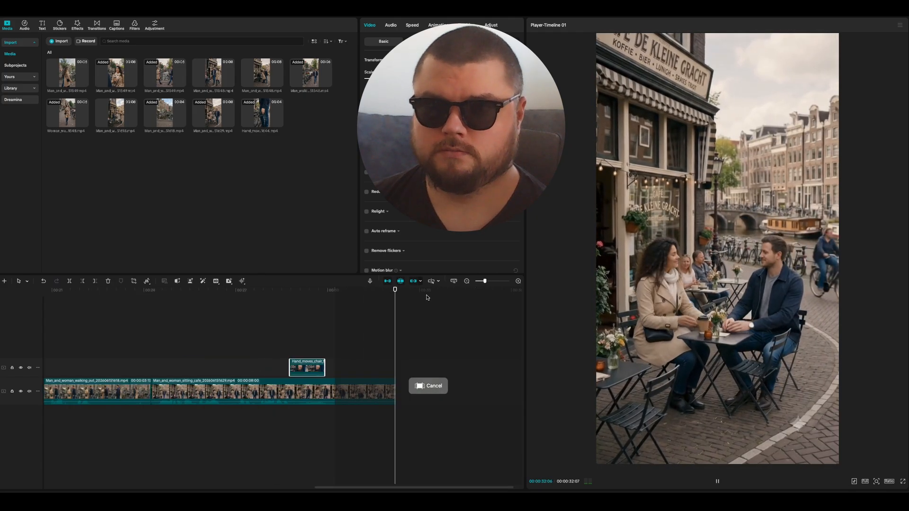
pyautogui.press('super+minus')
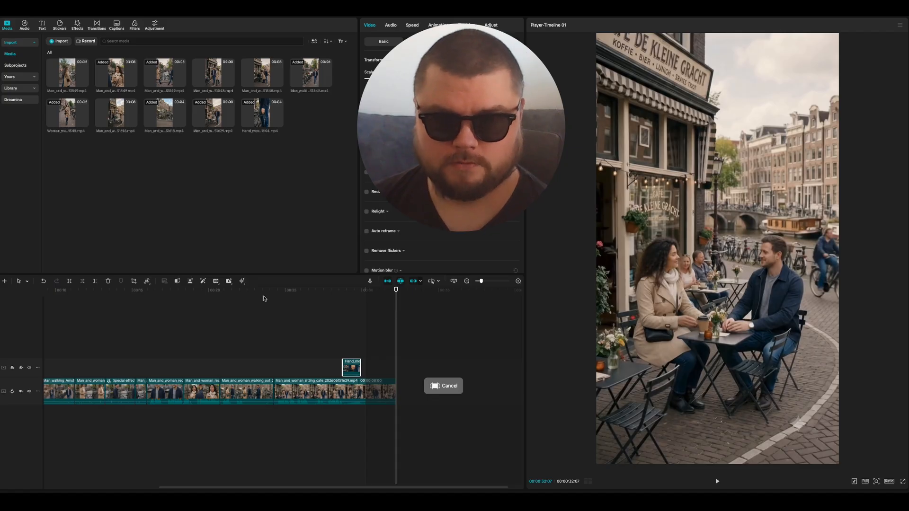
pyautogui.click(259, 292)
pyautogui.press('super+minus')
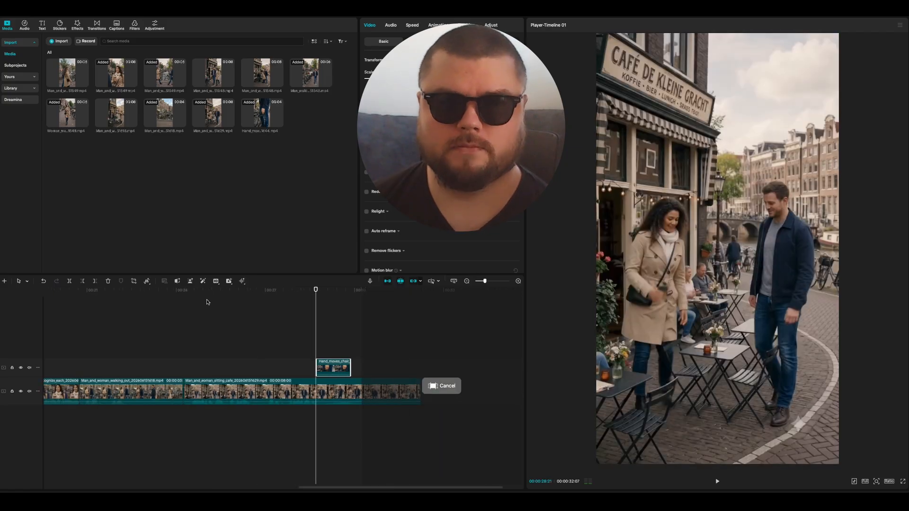
pyautogui.click(270, 291)
pyautogui.press('space')
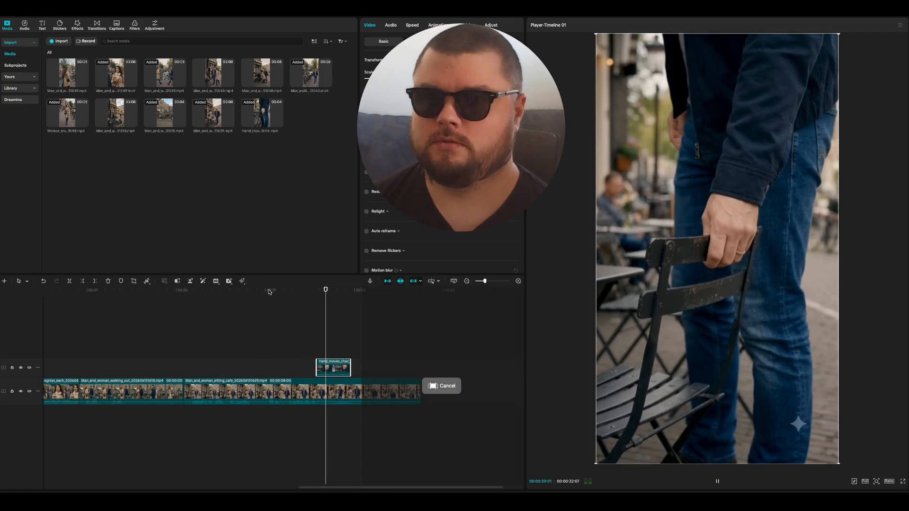
pyautogui.press('super+minus')
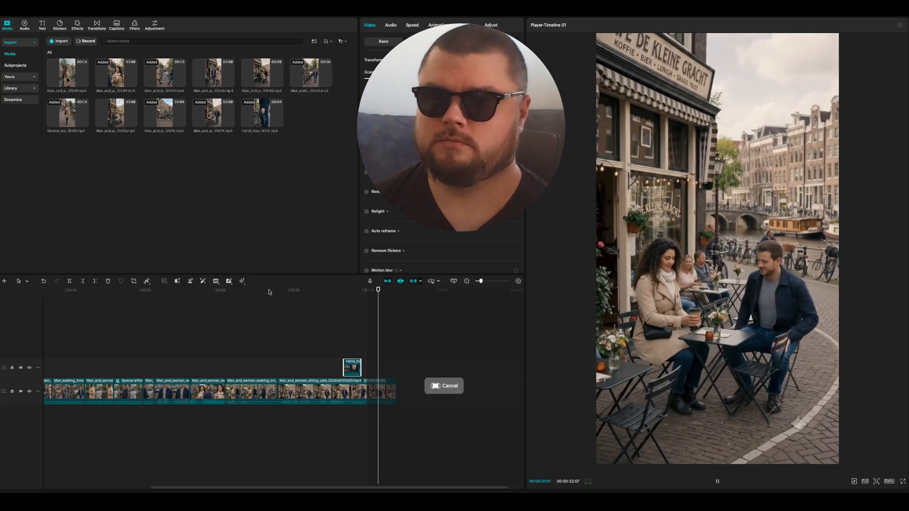
pyautogui.press('super+minus')
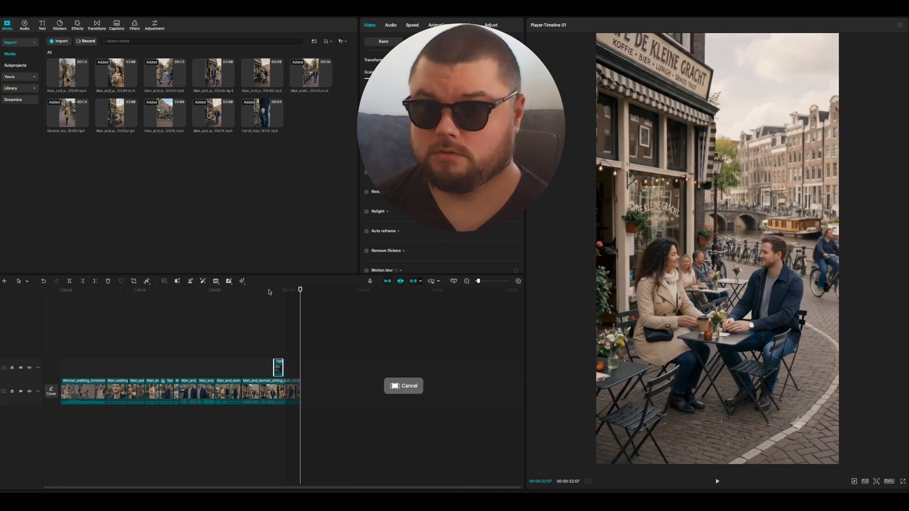